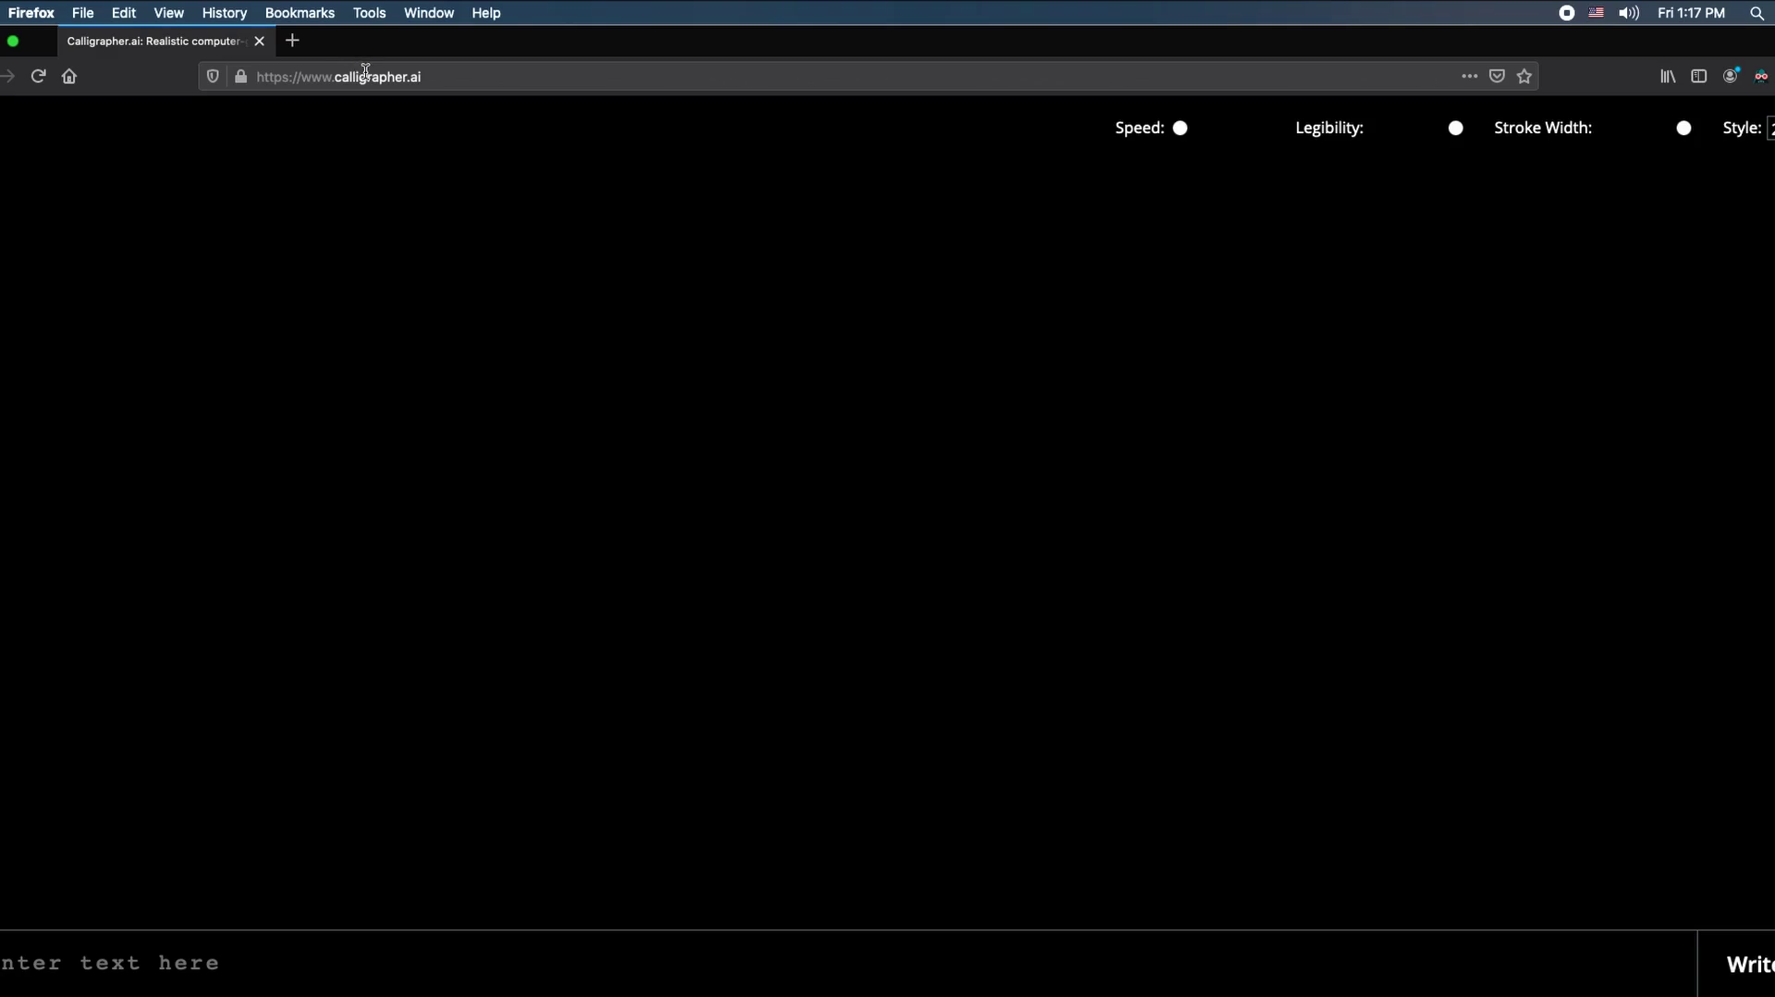
- Switch Dark Reader off for the Calligrapher.ai page in Firefox
click(365, 74)
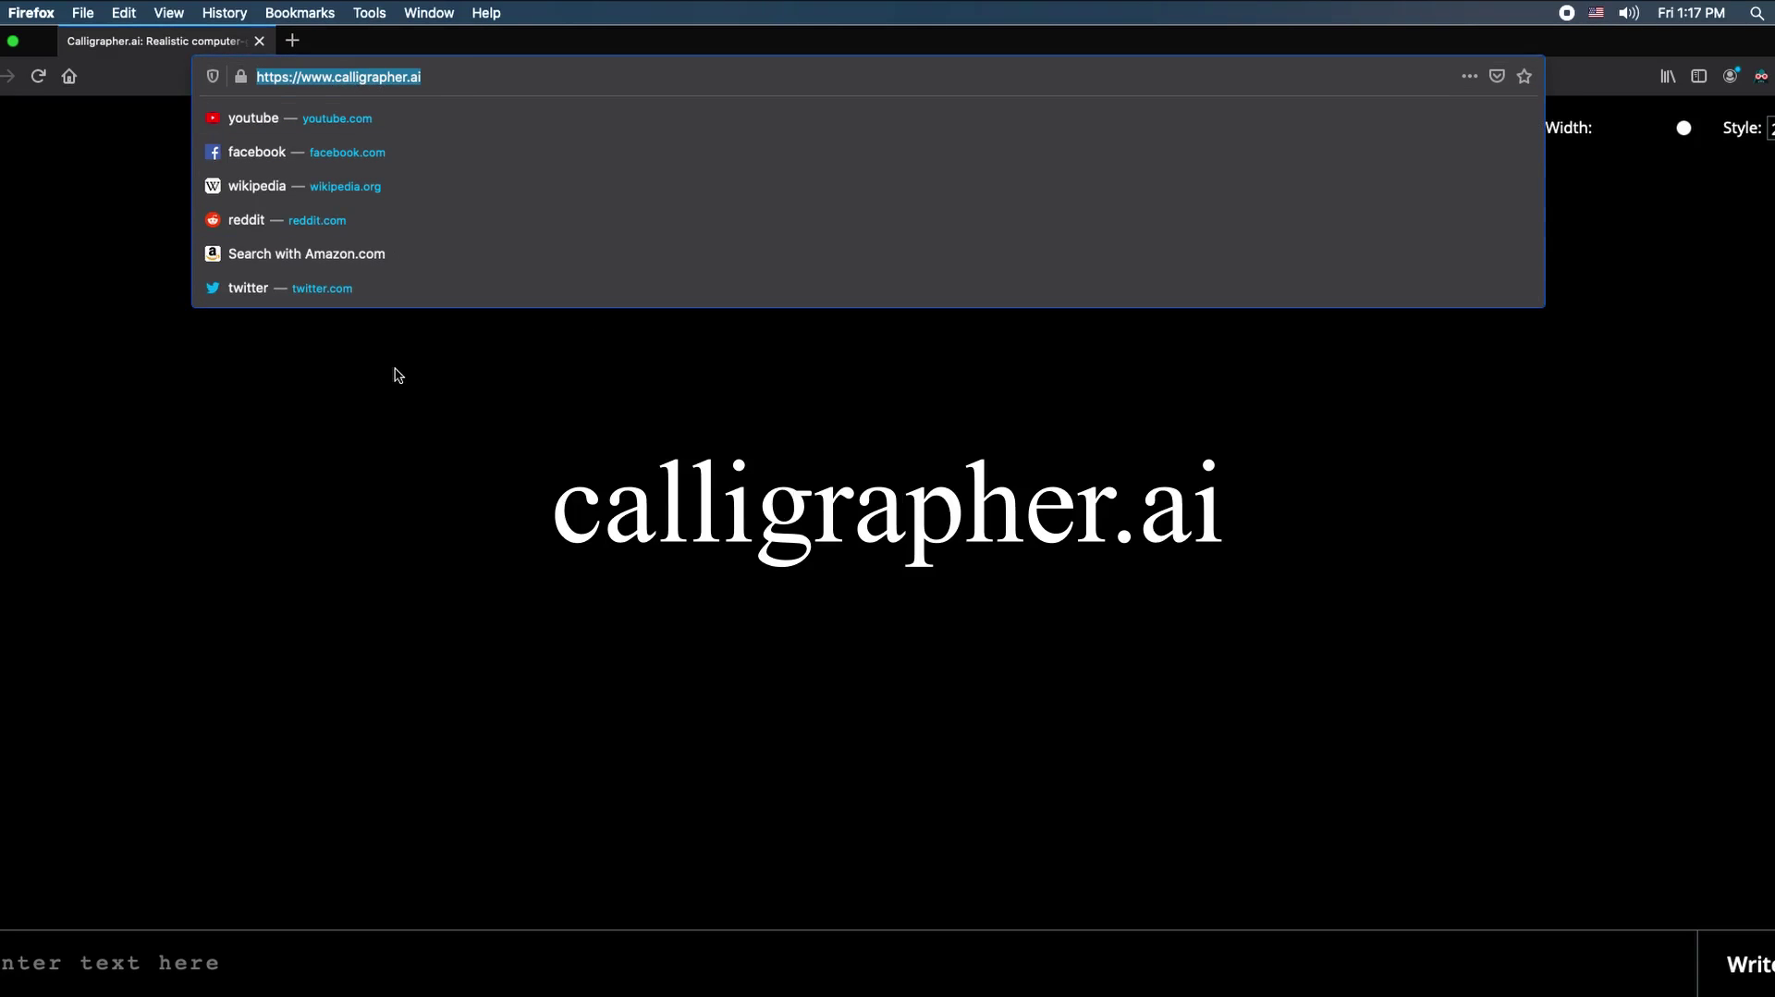
click(440, 376)
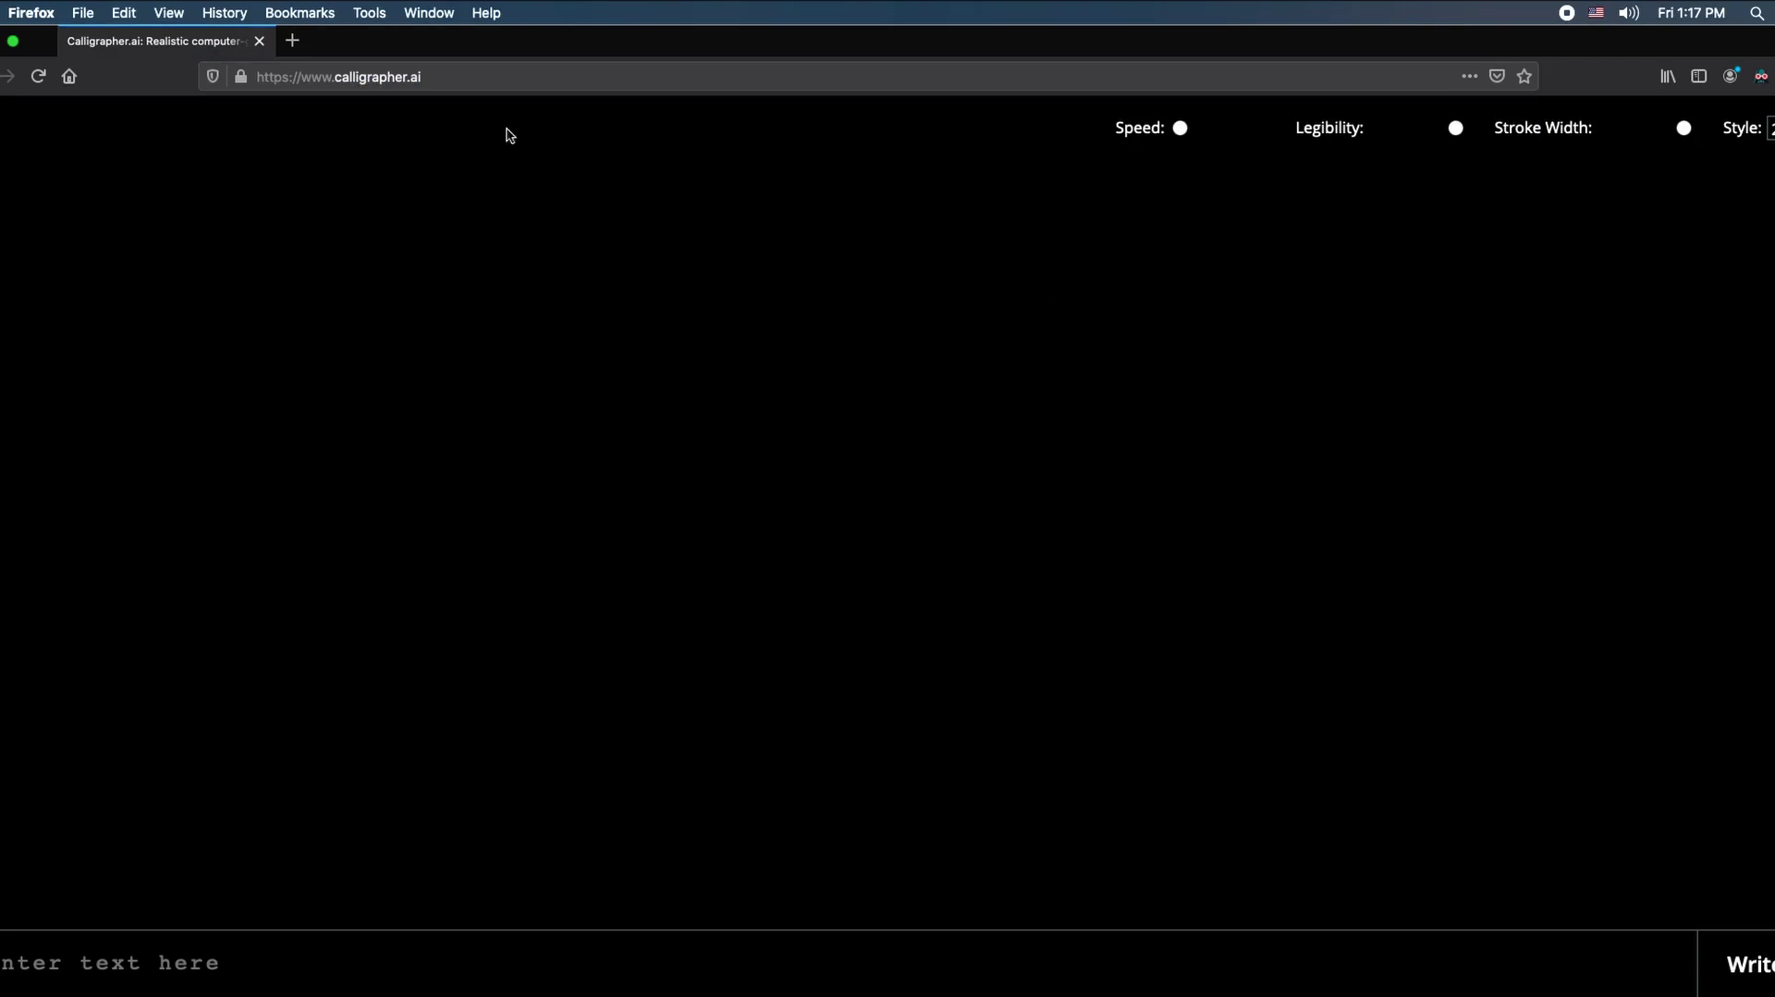
click(1762, 77)
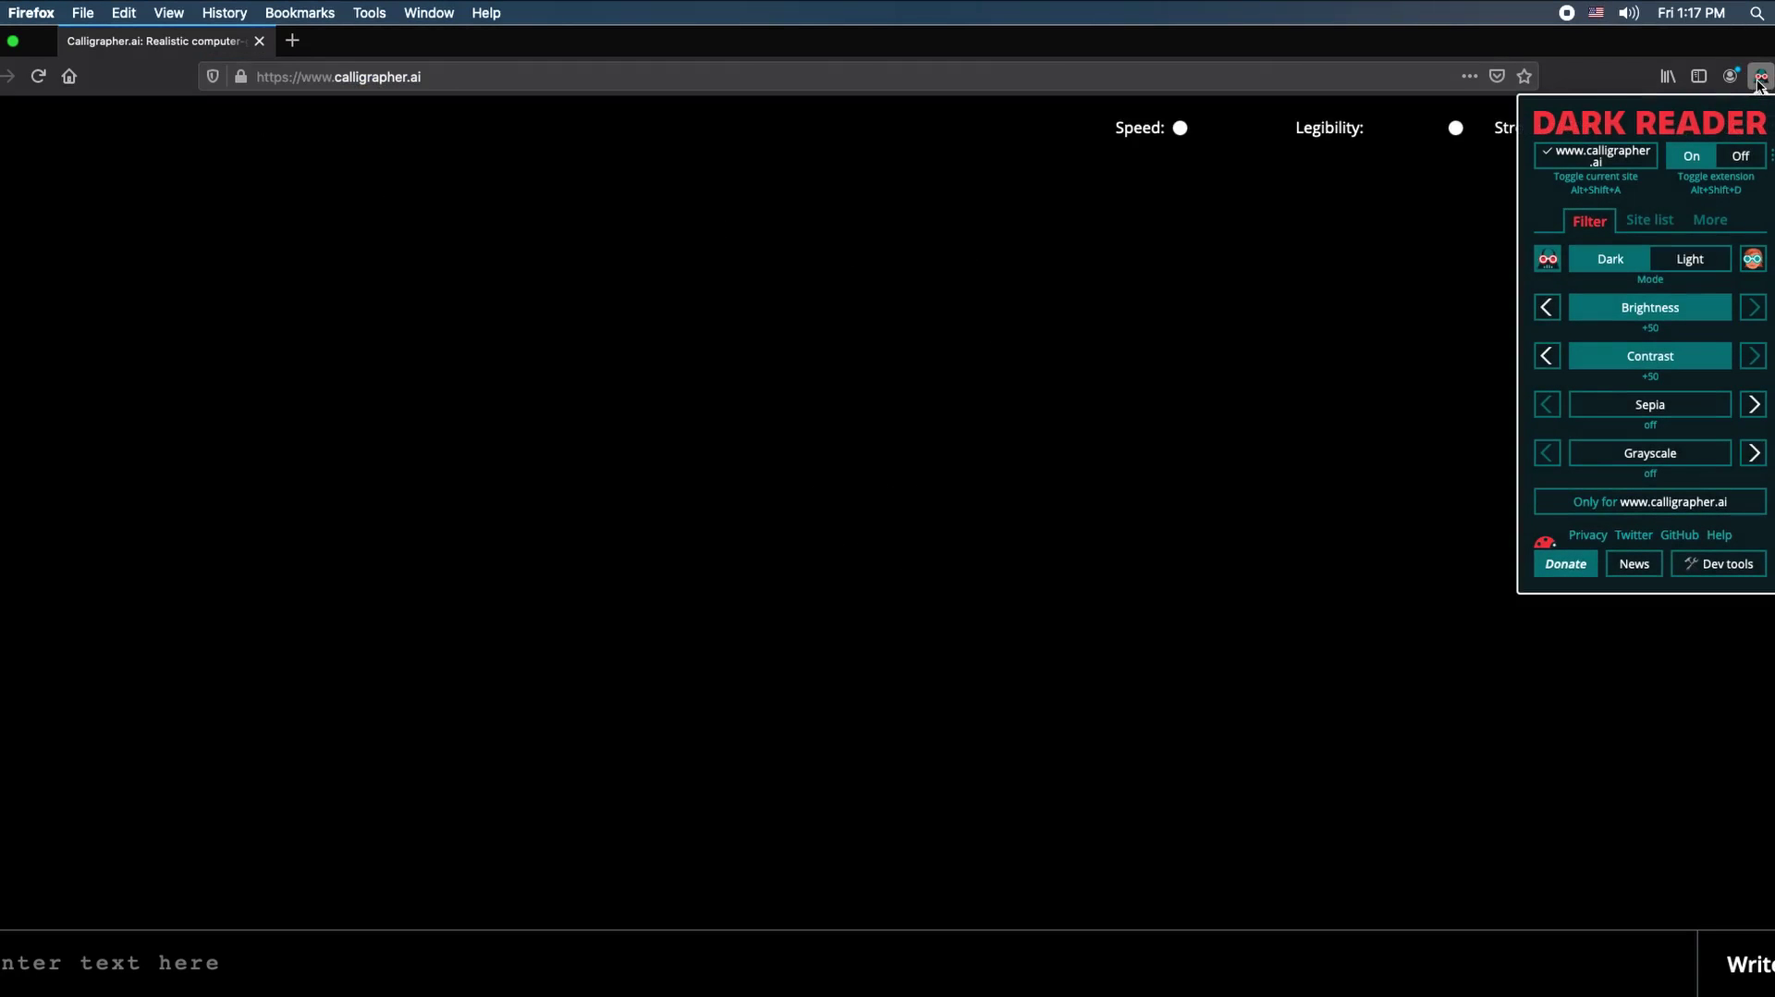
click(1748, 159)
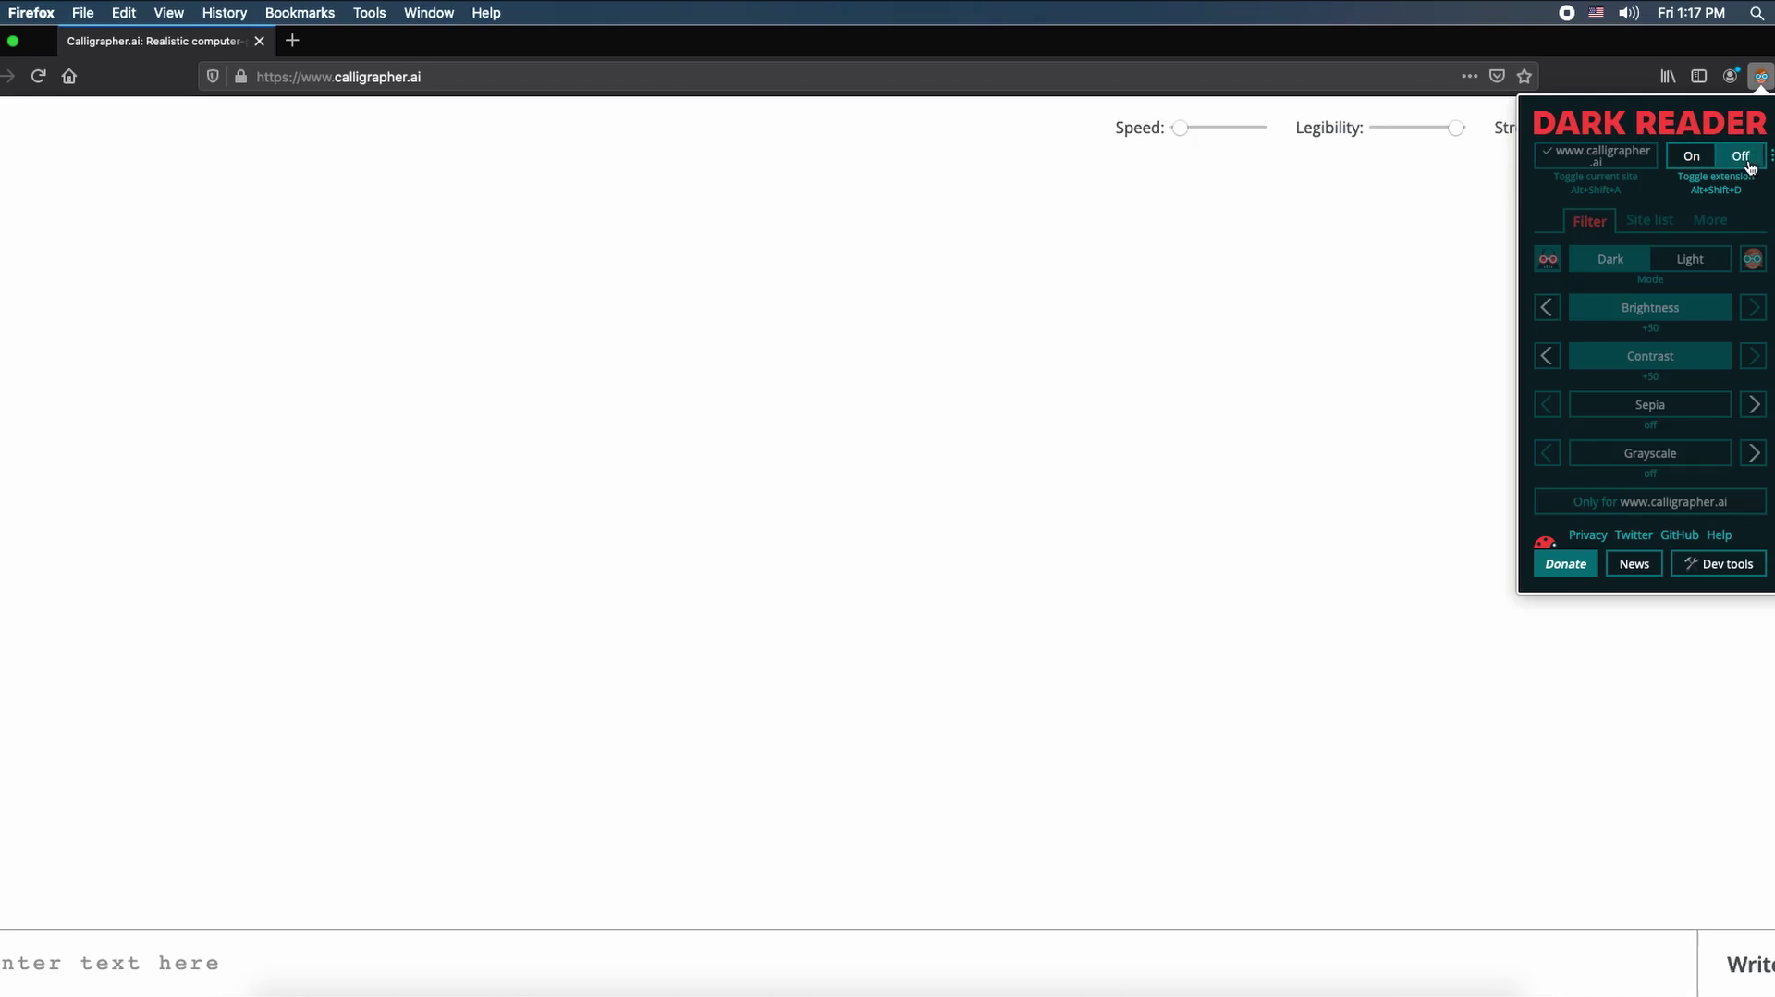
click(1108, 298)
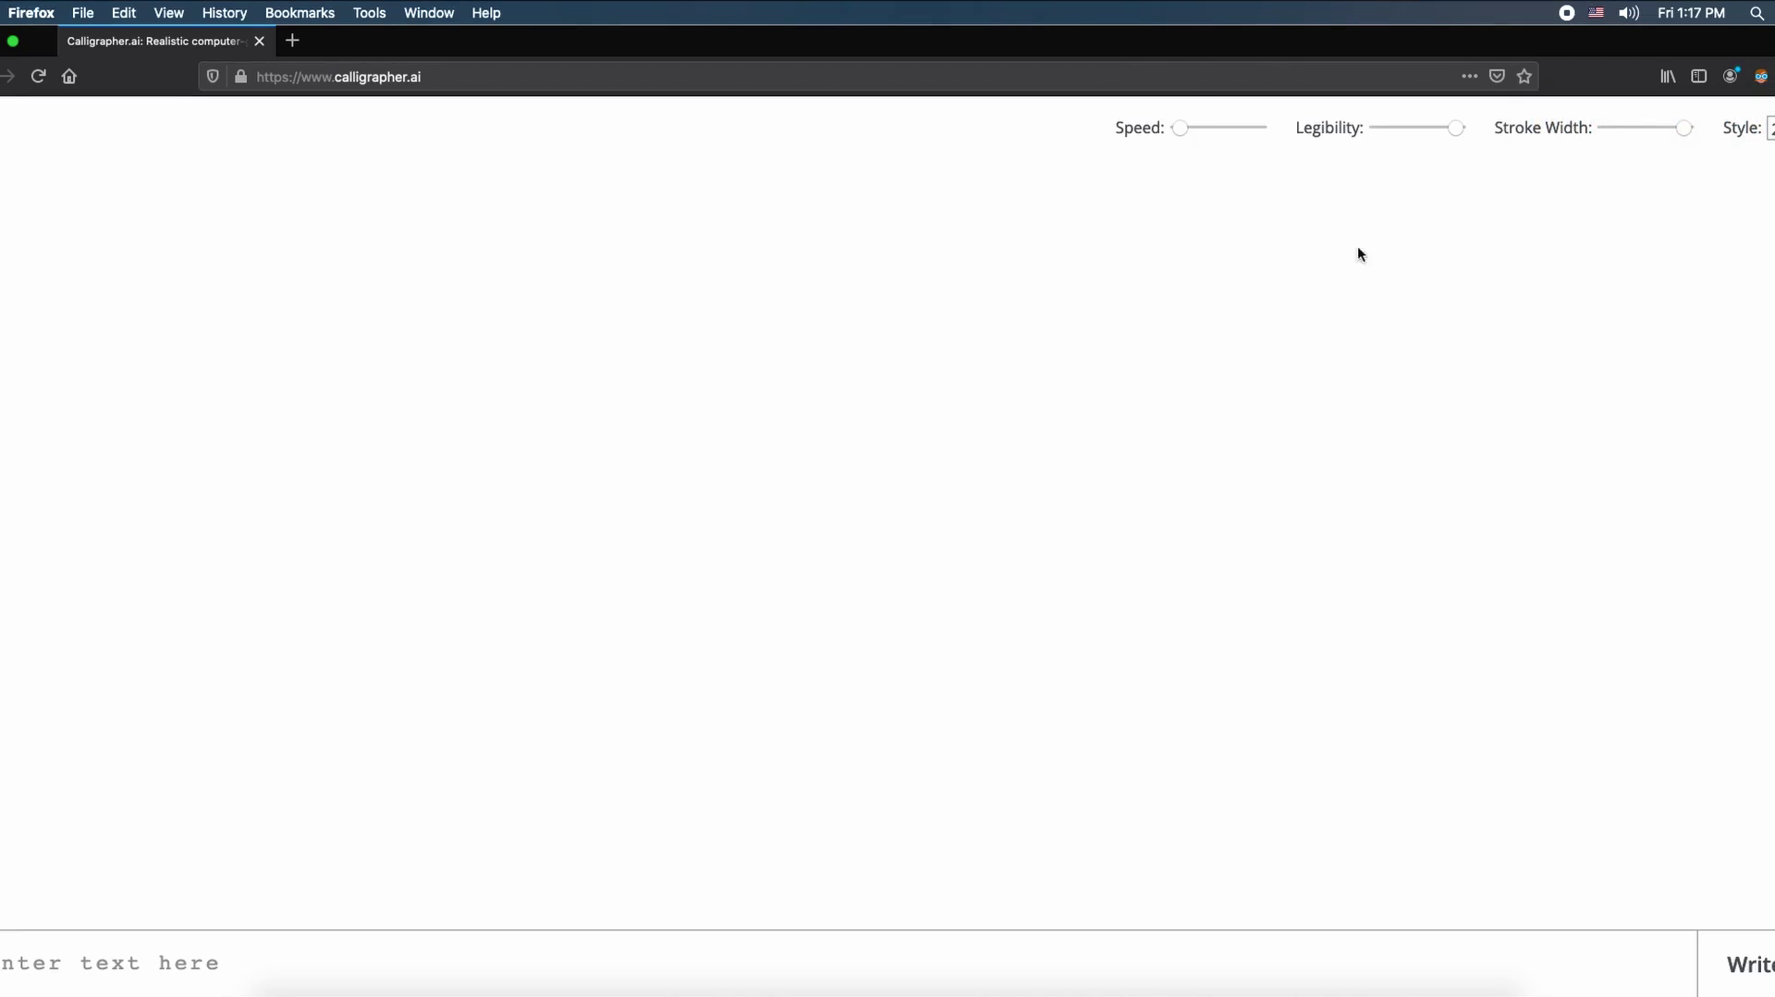
- Re-enable Dark Reader for Calligrapher.ai so the page stays dark
click(1761, 78)
click(1709, 159)
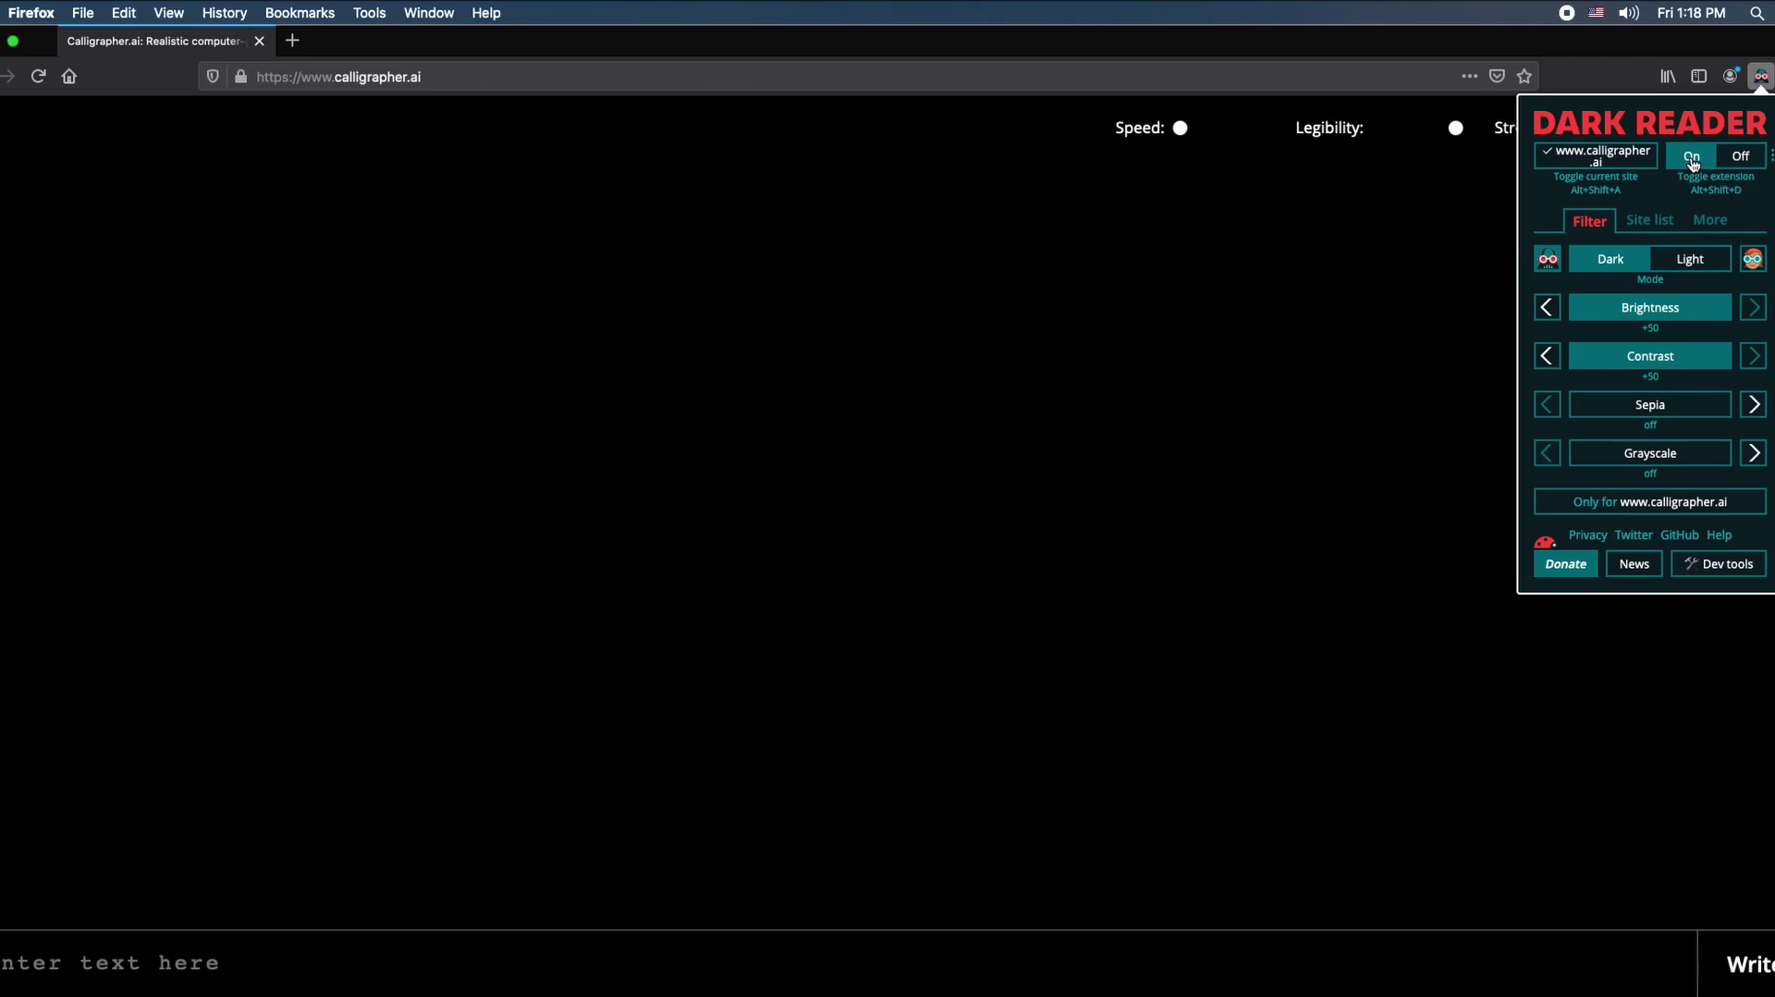
click(1729, 154)
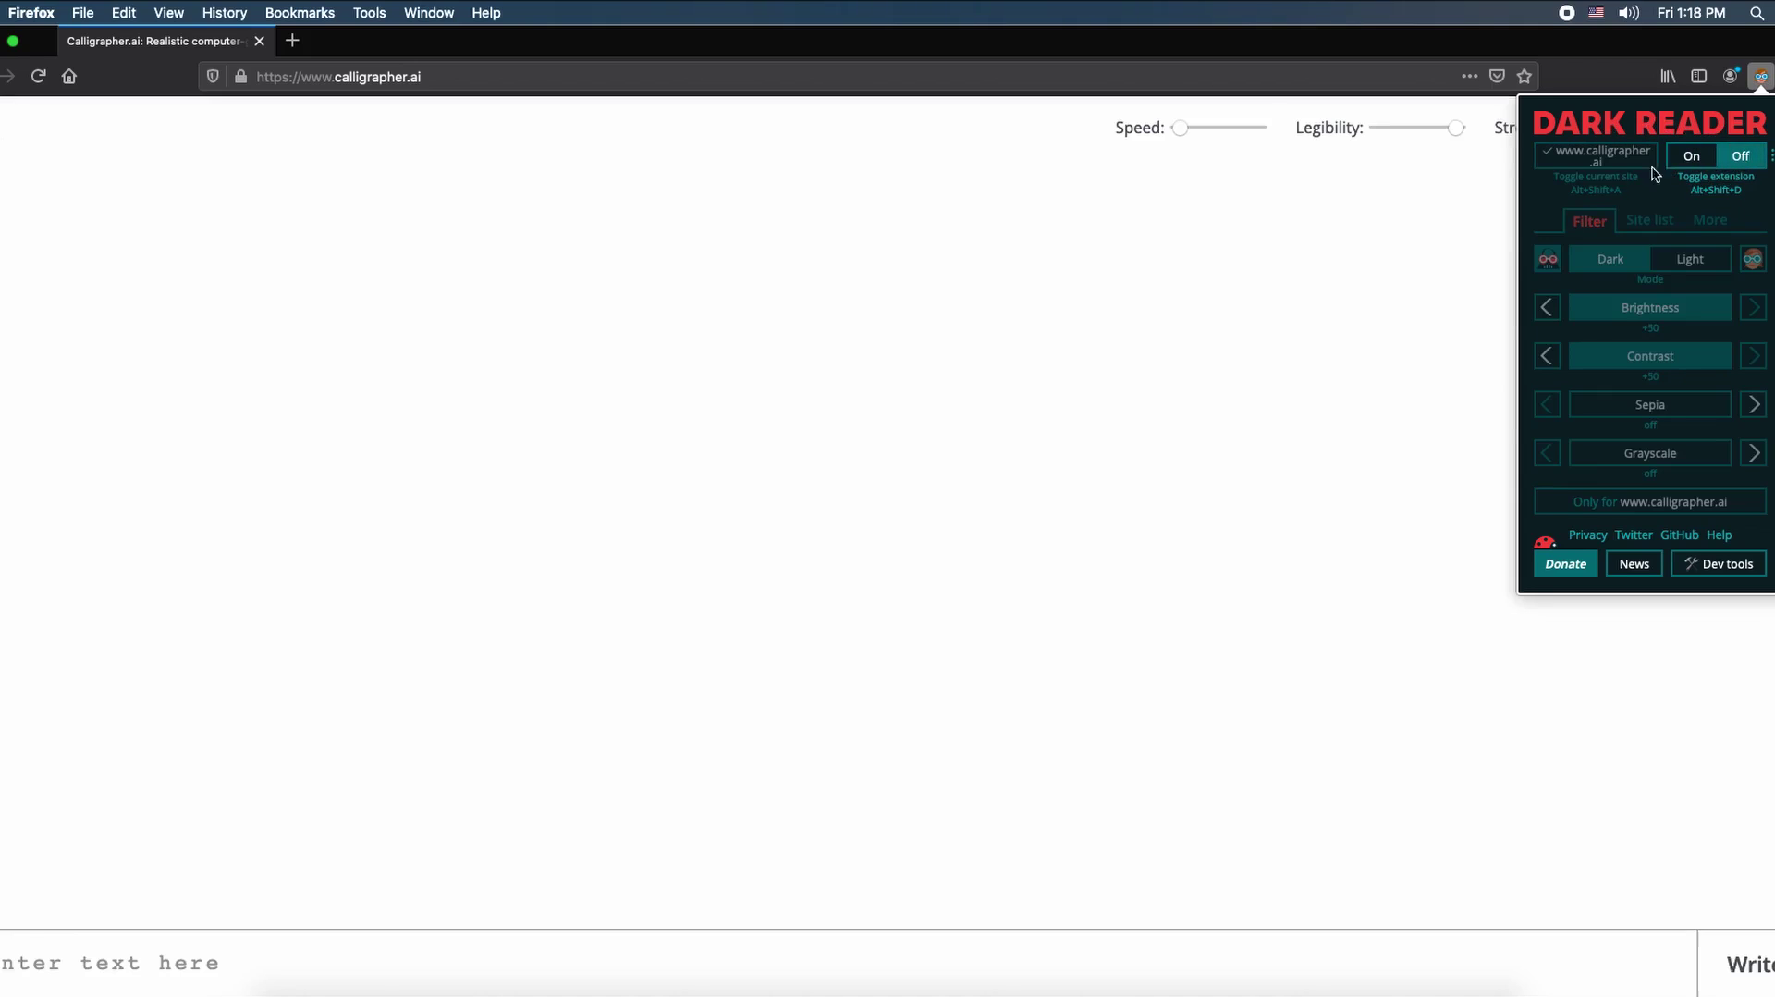
click(1701, 155)
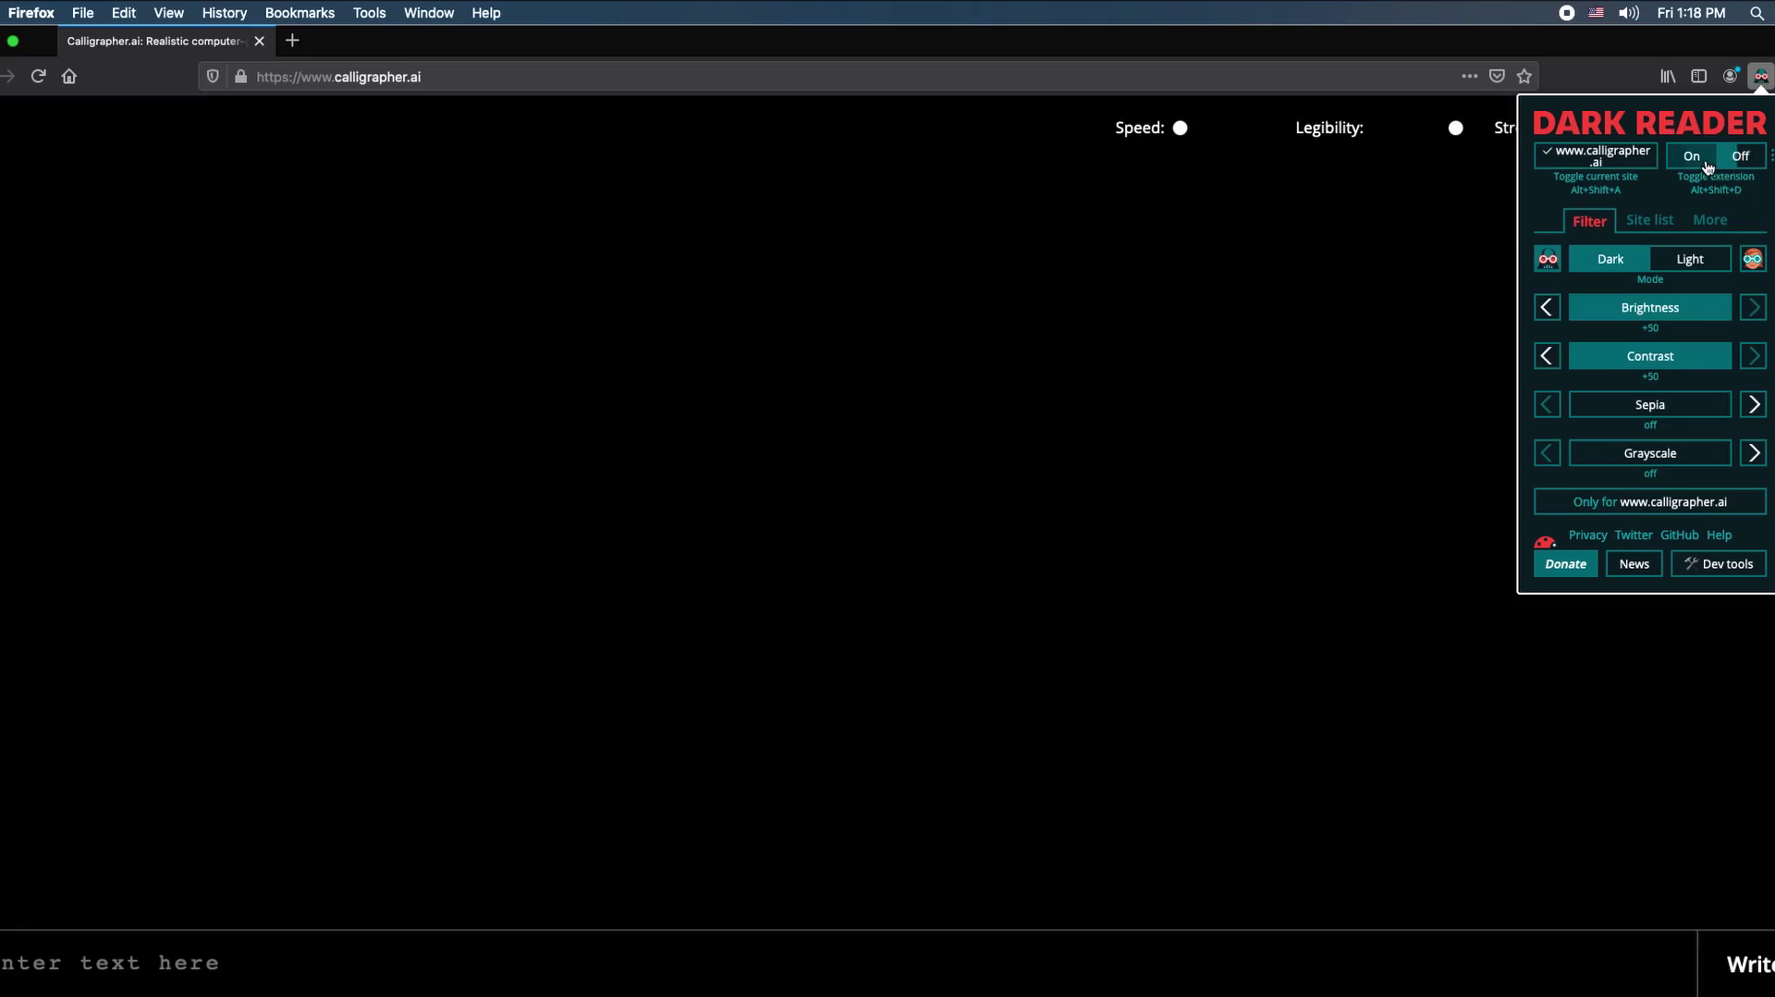
- Raise the writing speed, keep the first style, and paste 'Write Your Text Here.' into the text box
click(196, 966)
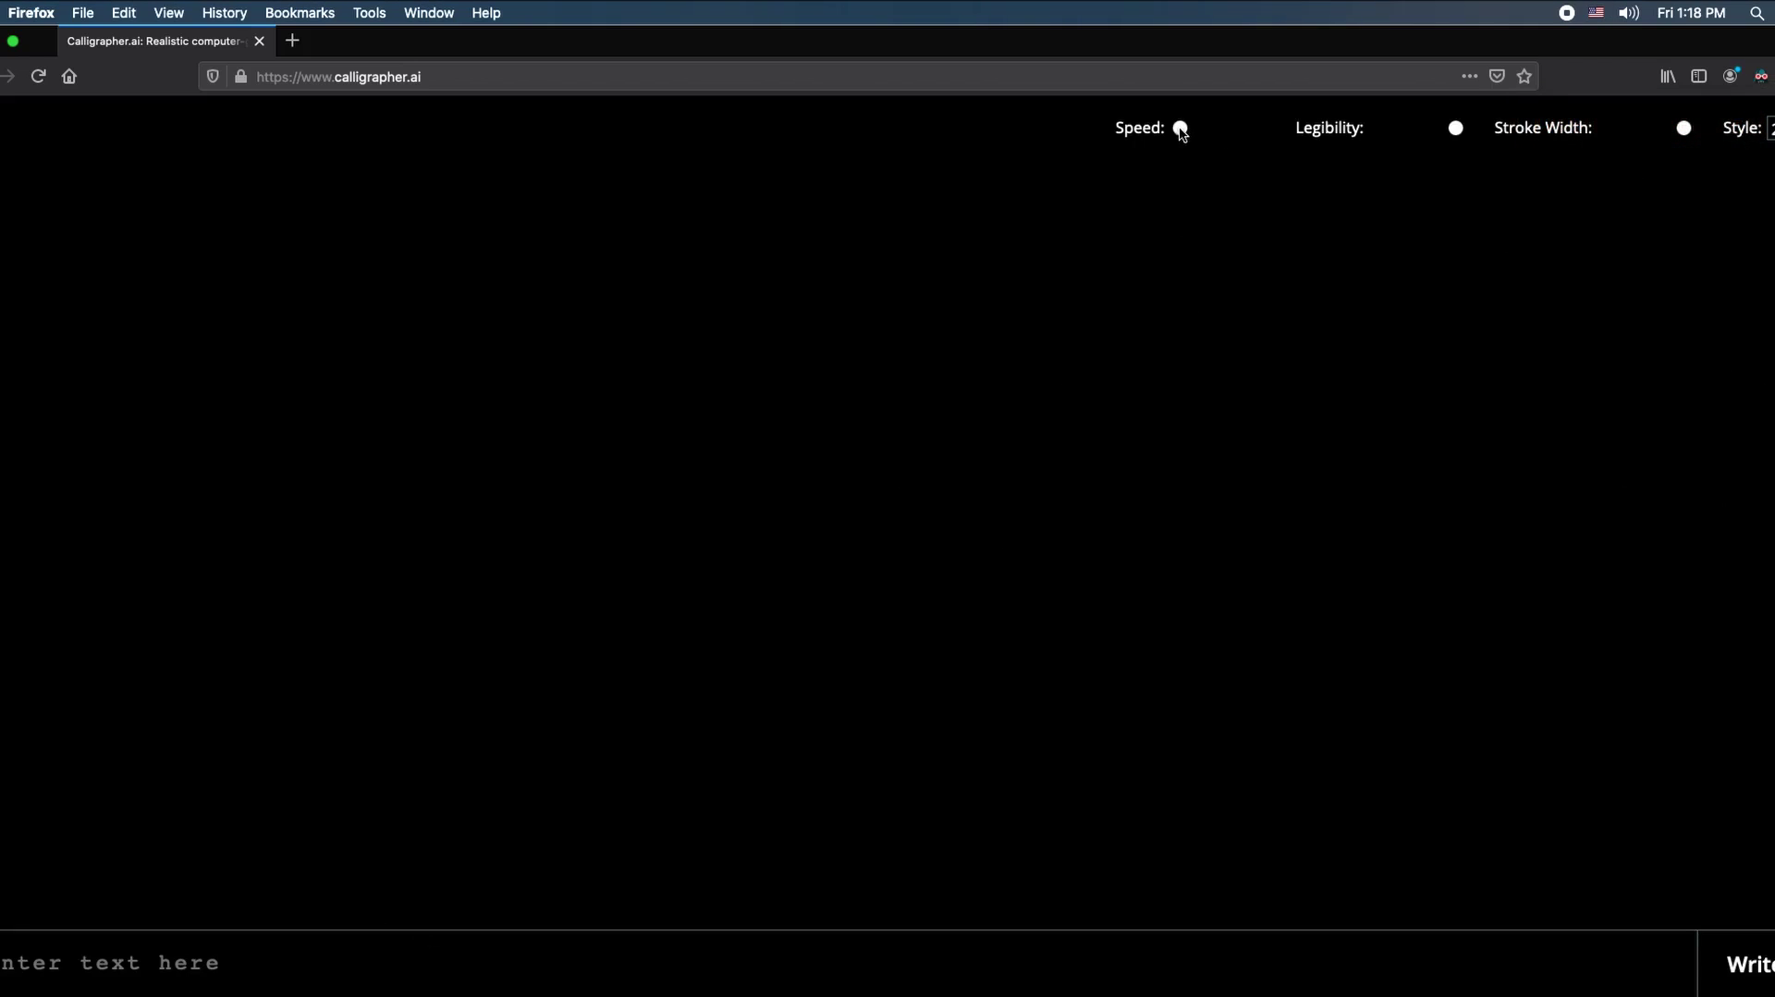
mouse_move(1183, 134)
mouse_down()
mouse_move(1255, 131)
mouse_move(1172, 136)
mouse_up()
click(1684, 128)
click(1770, 128)
click(1768, 185)
click(255, 962)
text(Write Your Text Here.)
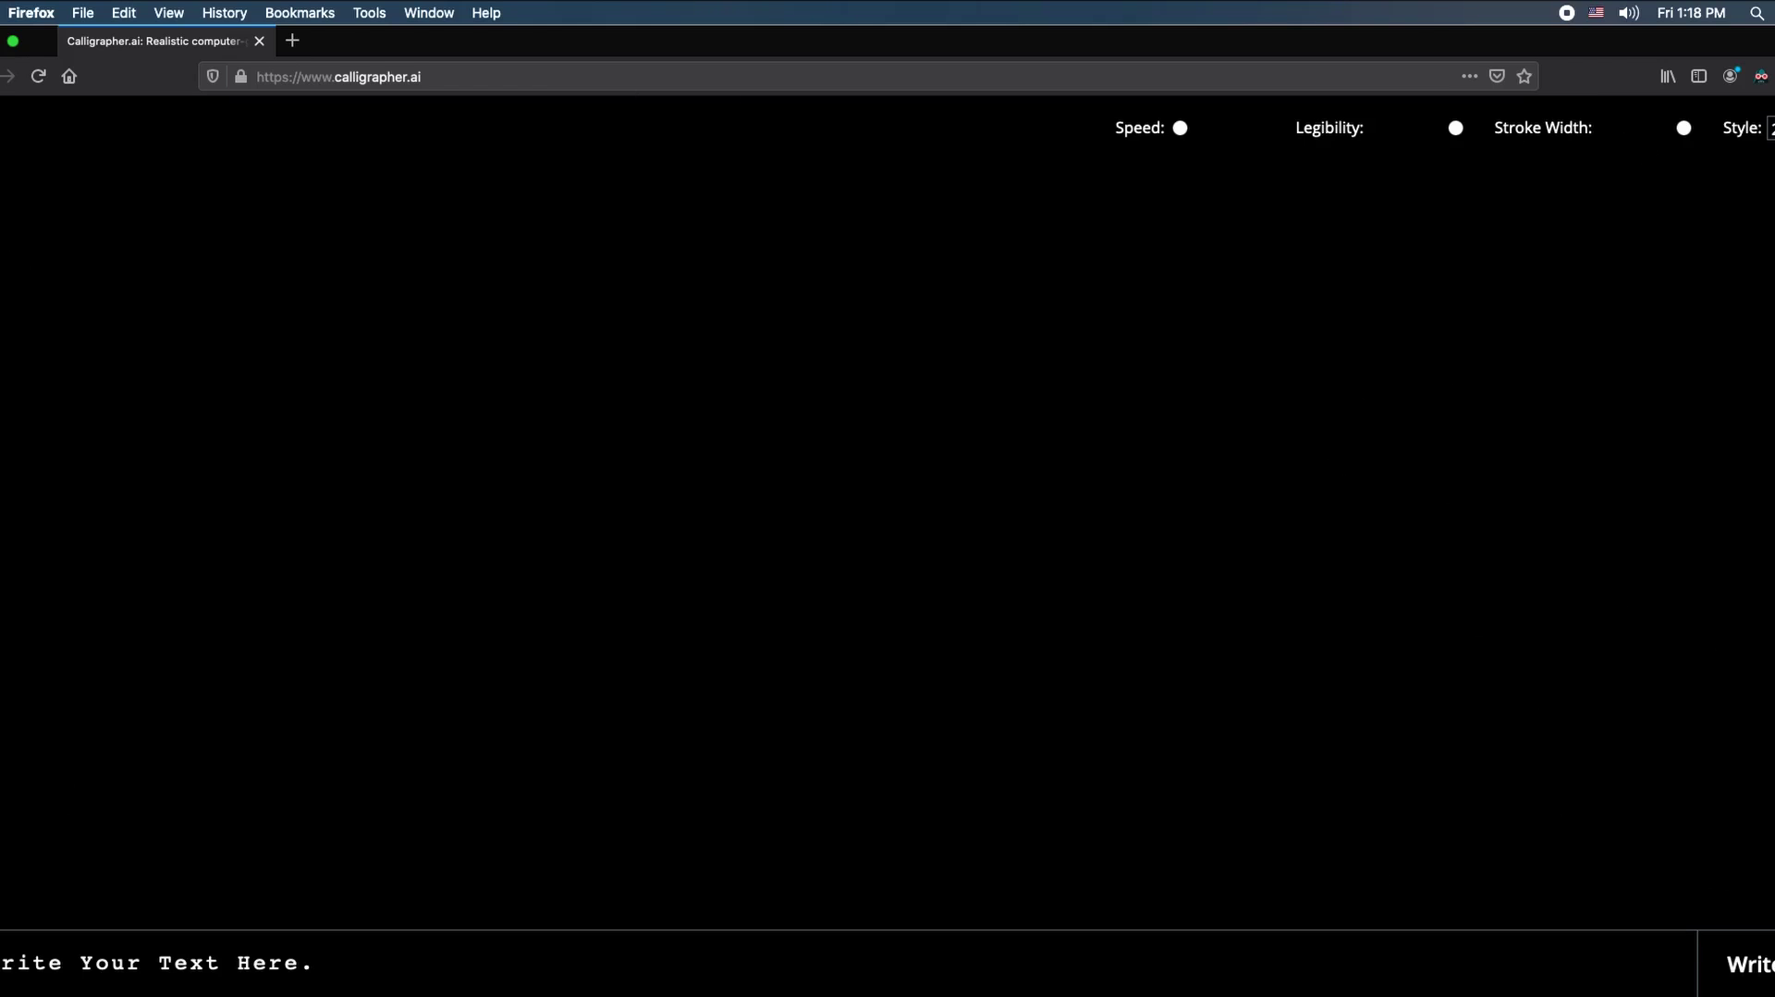
- Handwrite 'Write Your Text Here.' on the canvas, redrawing it in handwriting style 1
click(1761, 965)
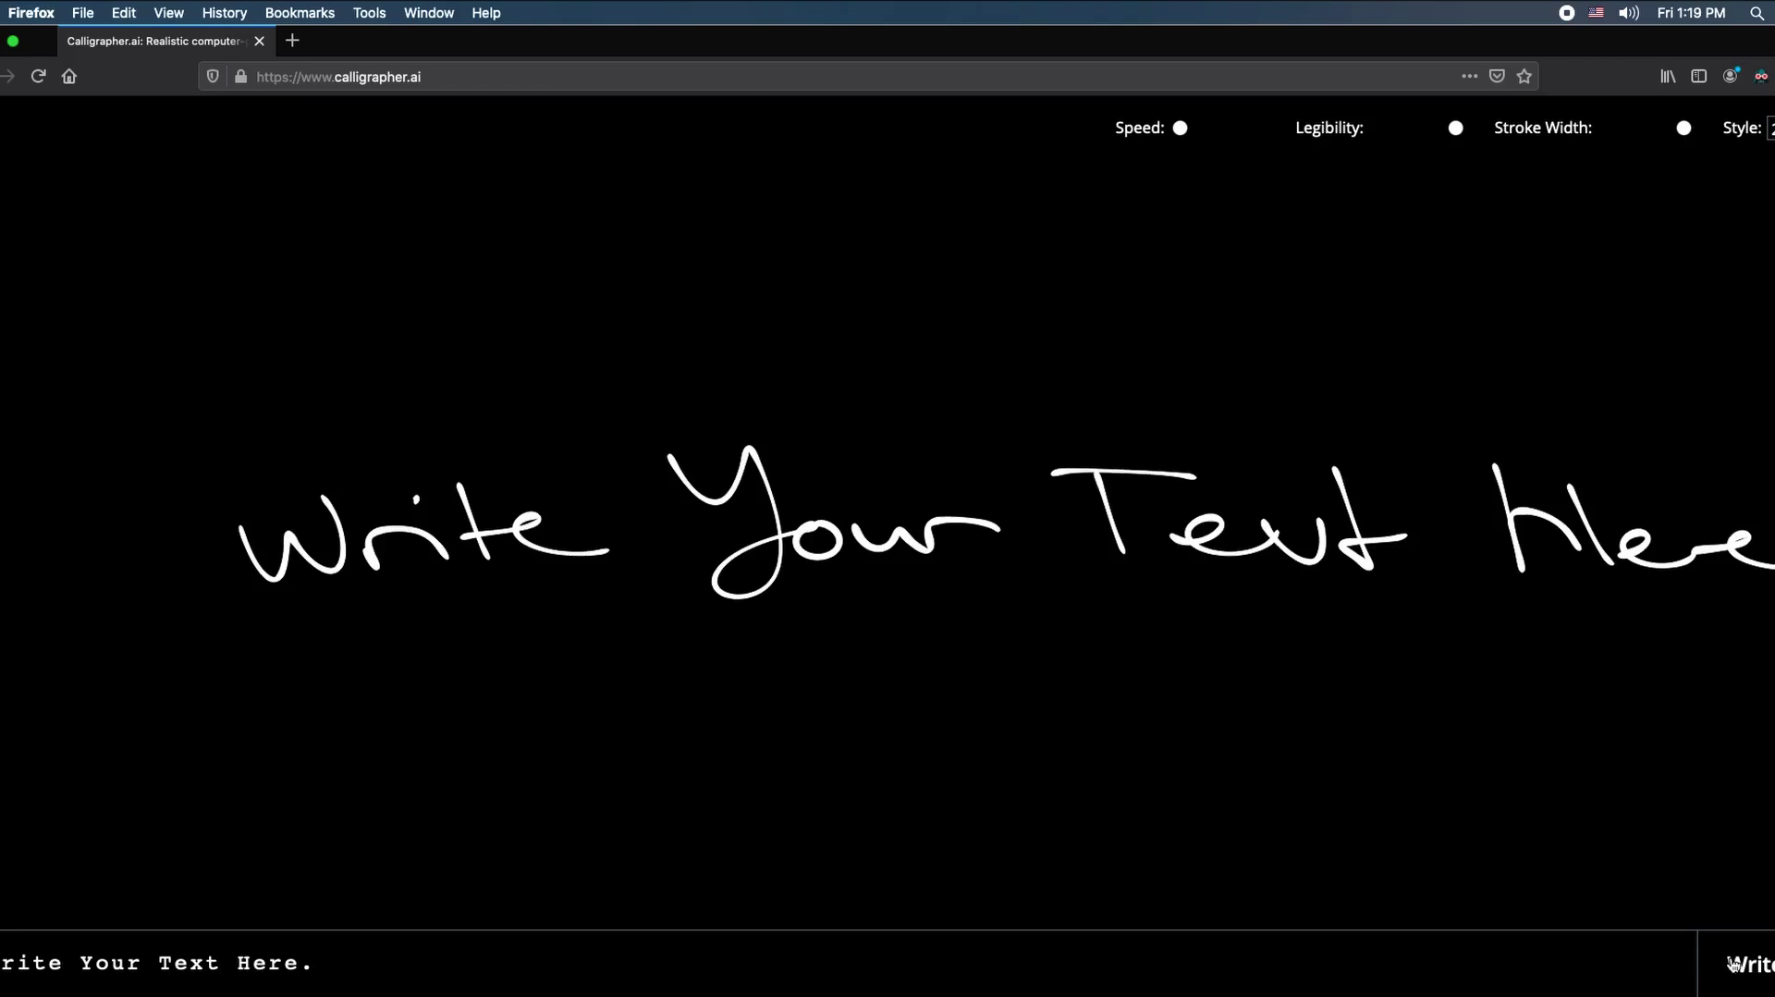
click(1746, 966)
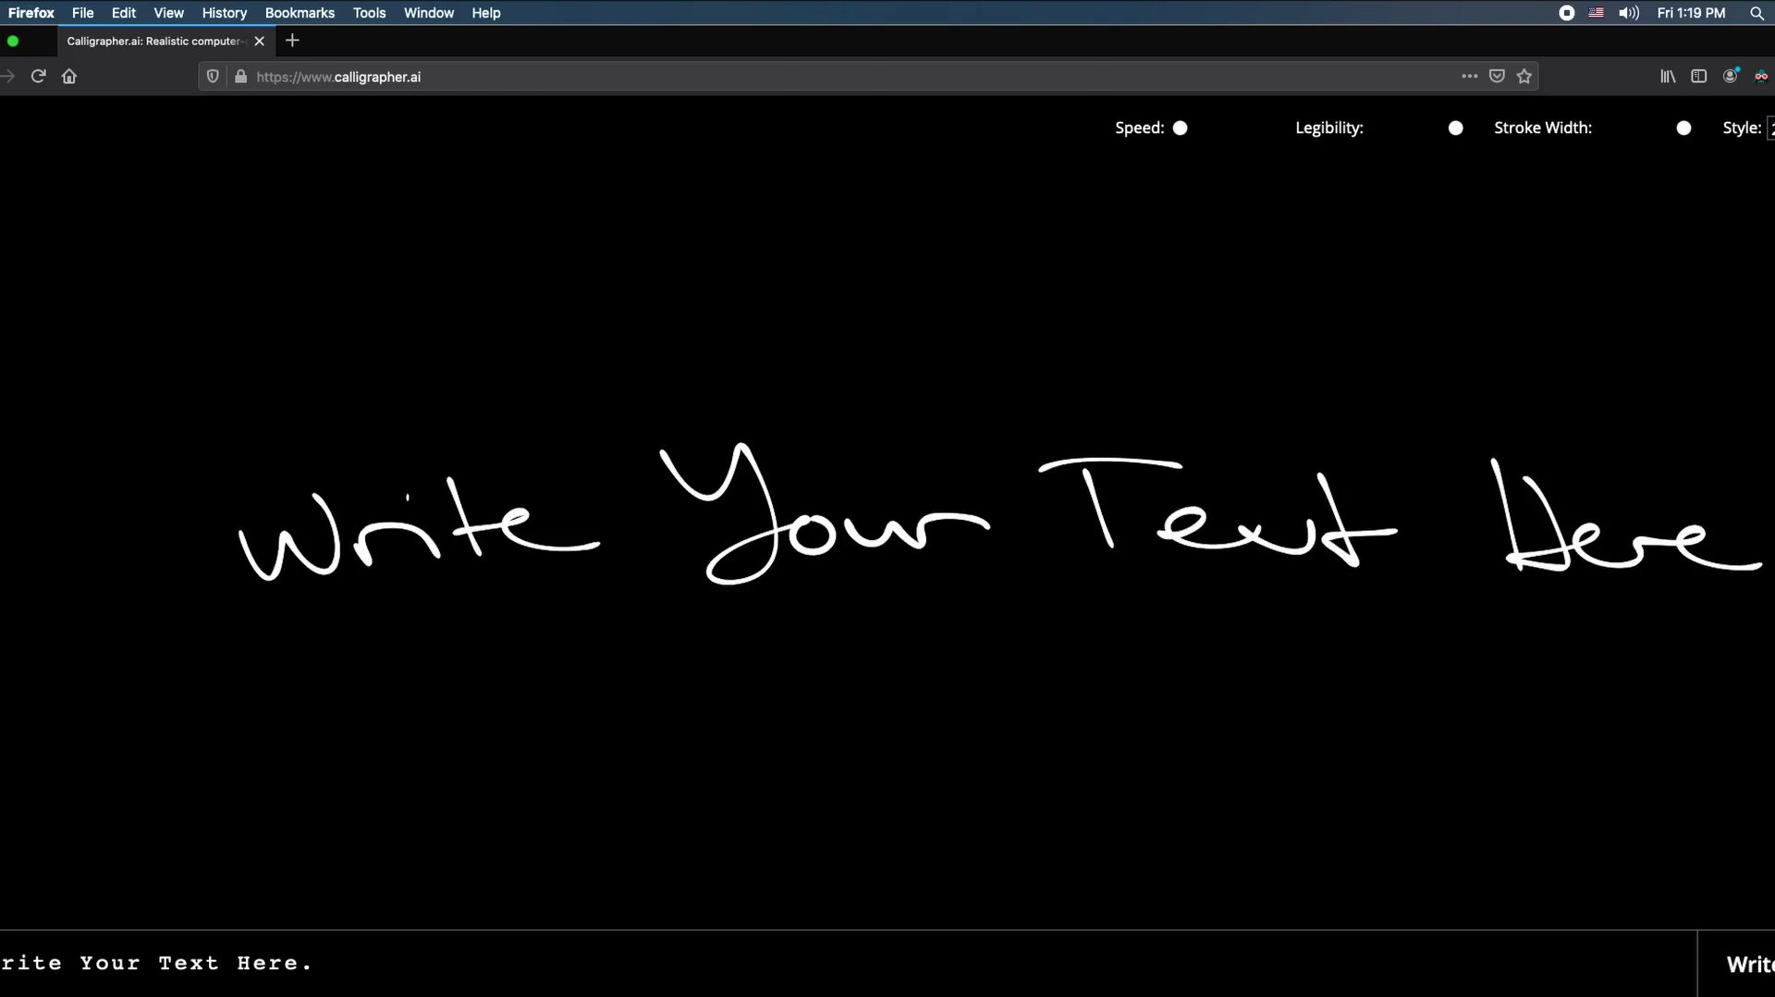
key(Return)
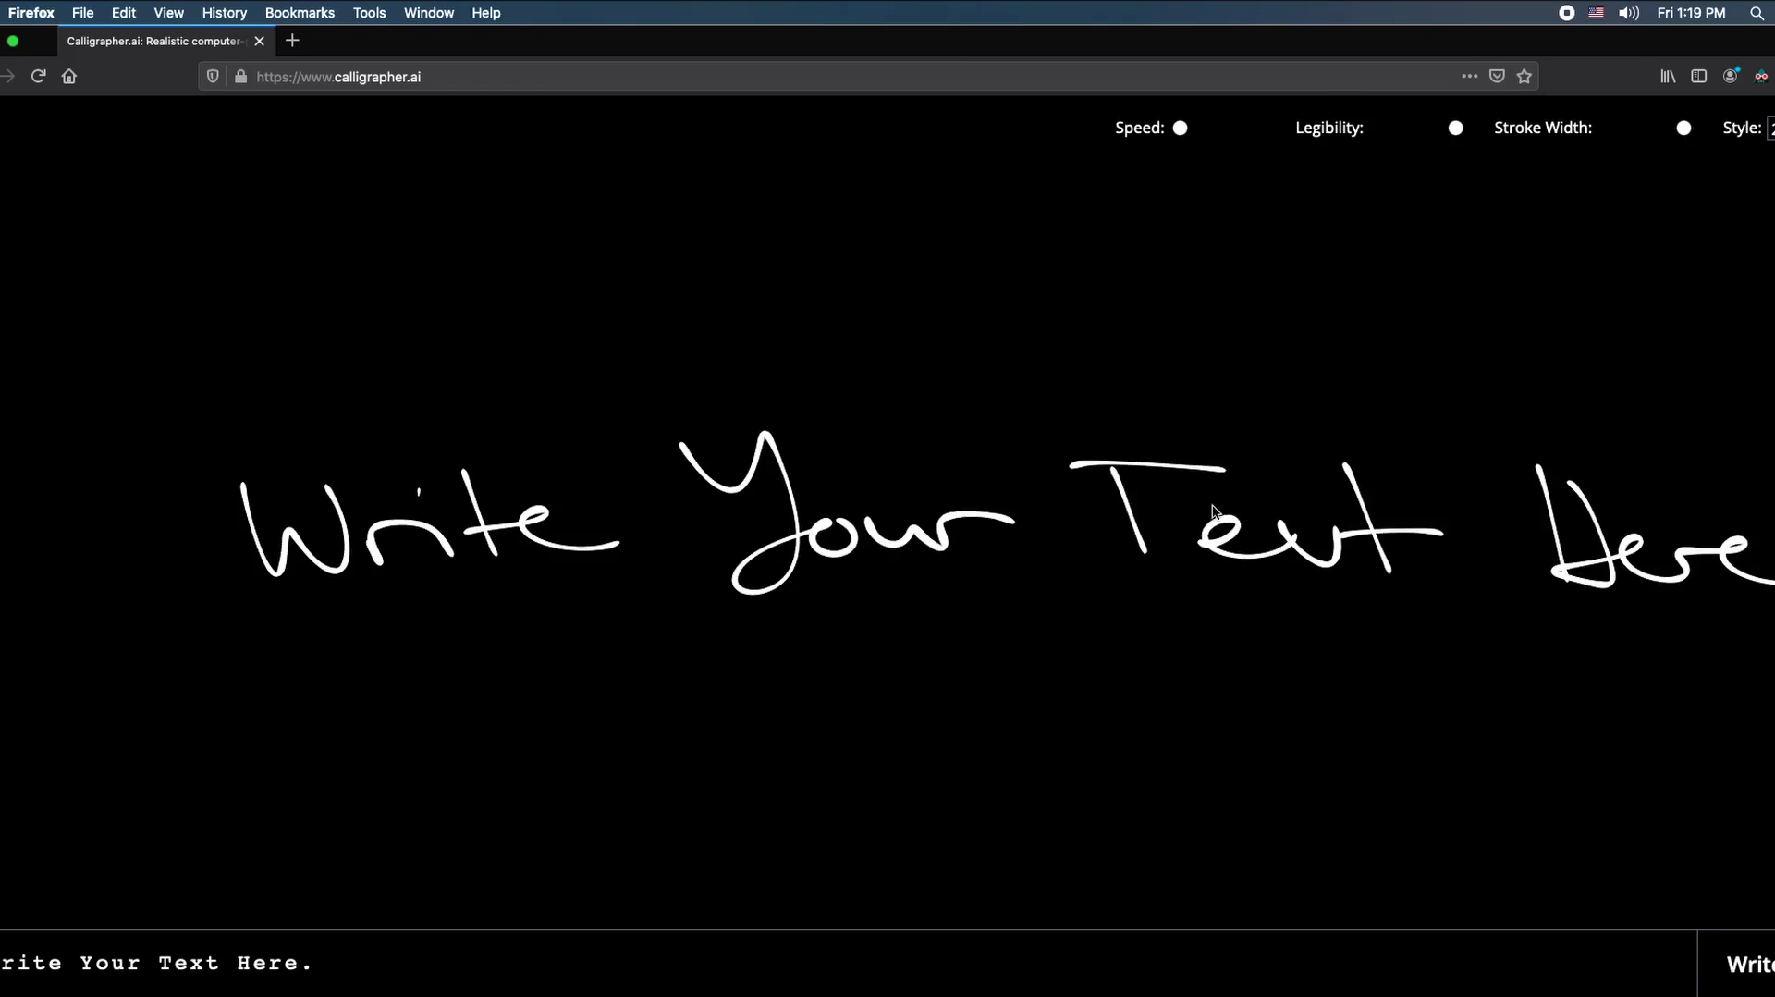
click(1768, 127)
click(1762, 180)
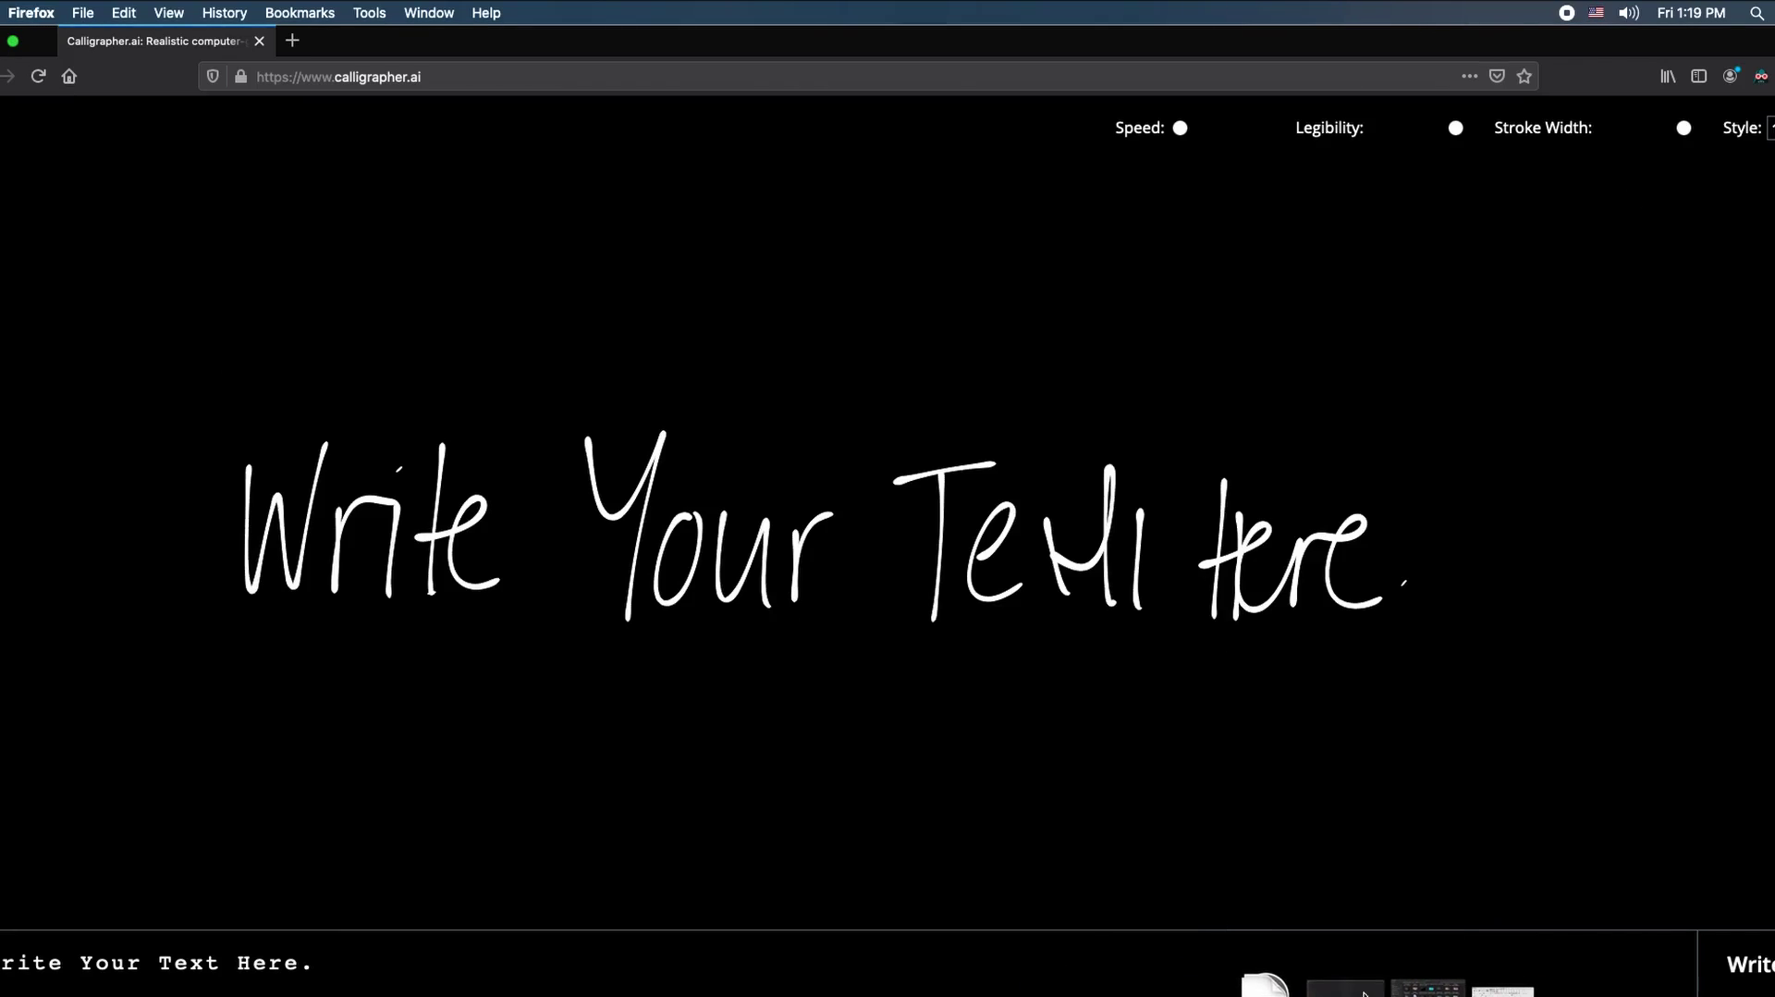
click(1364, 991)
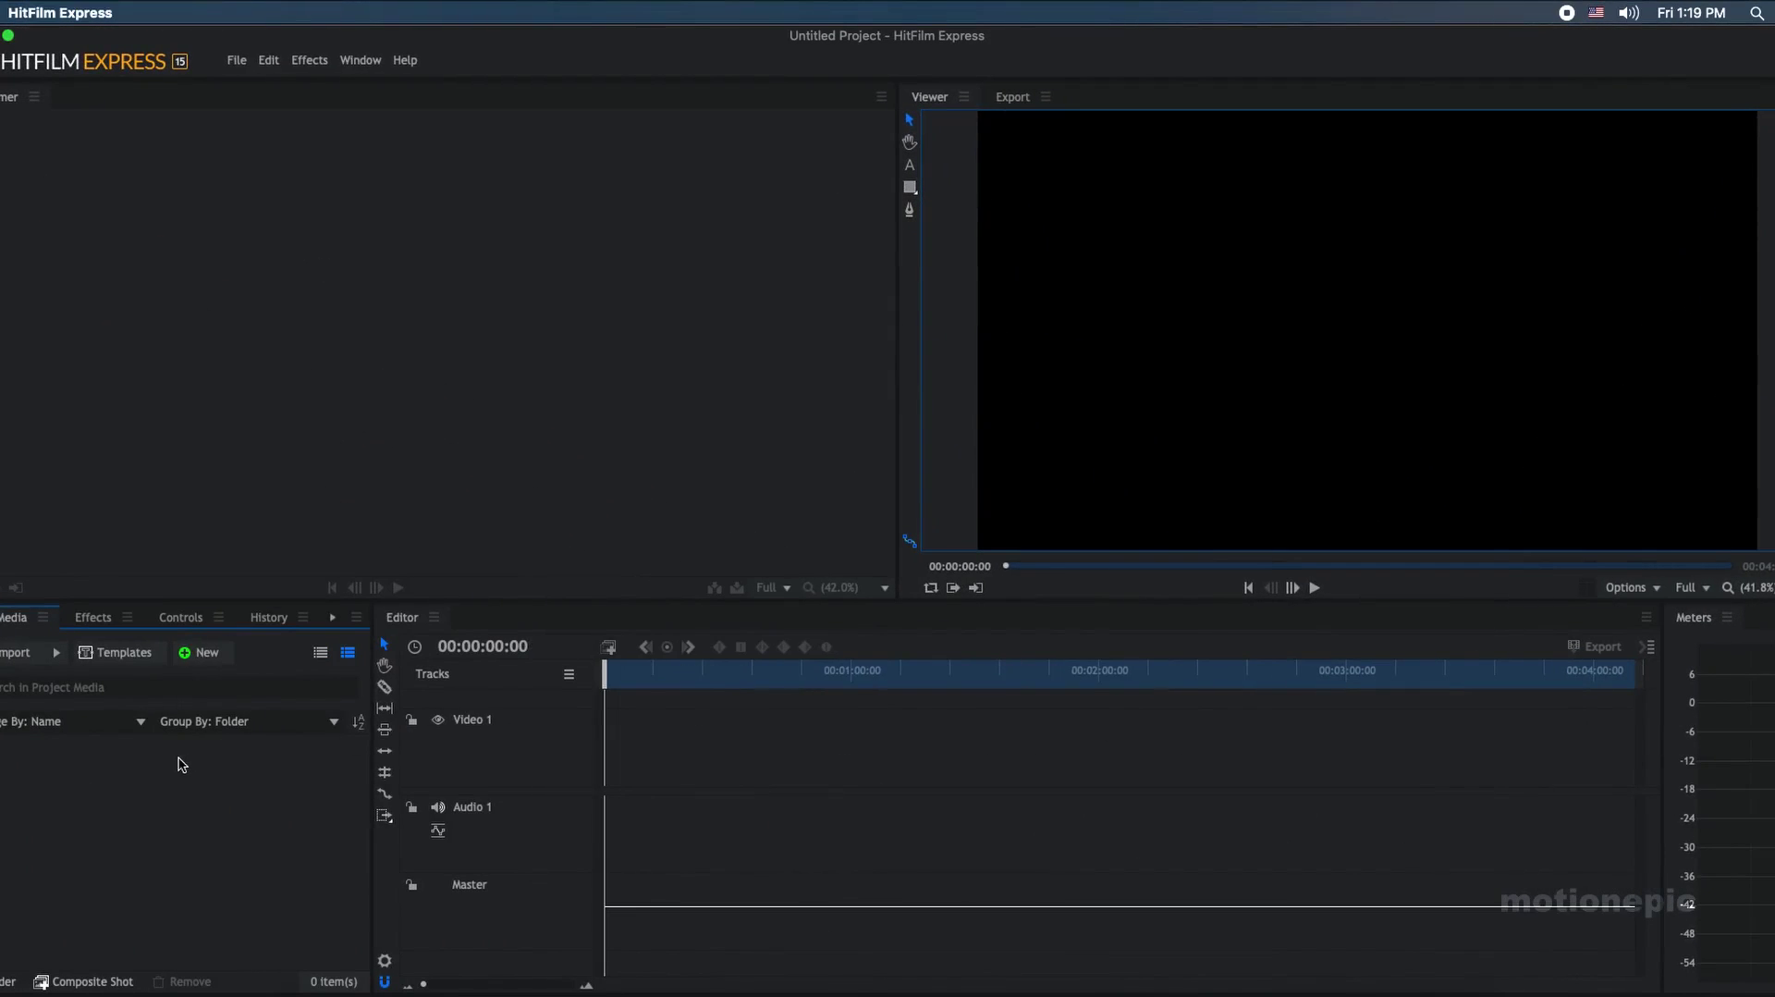
- Import 'Screen Recording 2020-10-16 at 11.43.17 AM.mov' from the Desktop into the Media panel
click(17, 652)
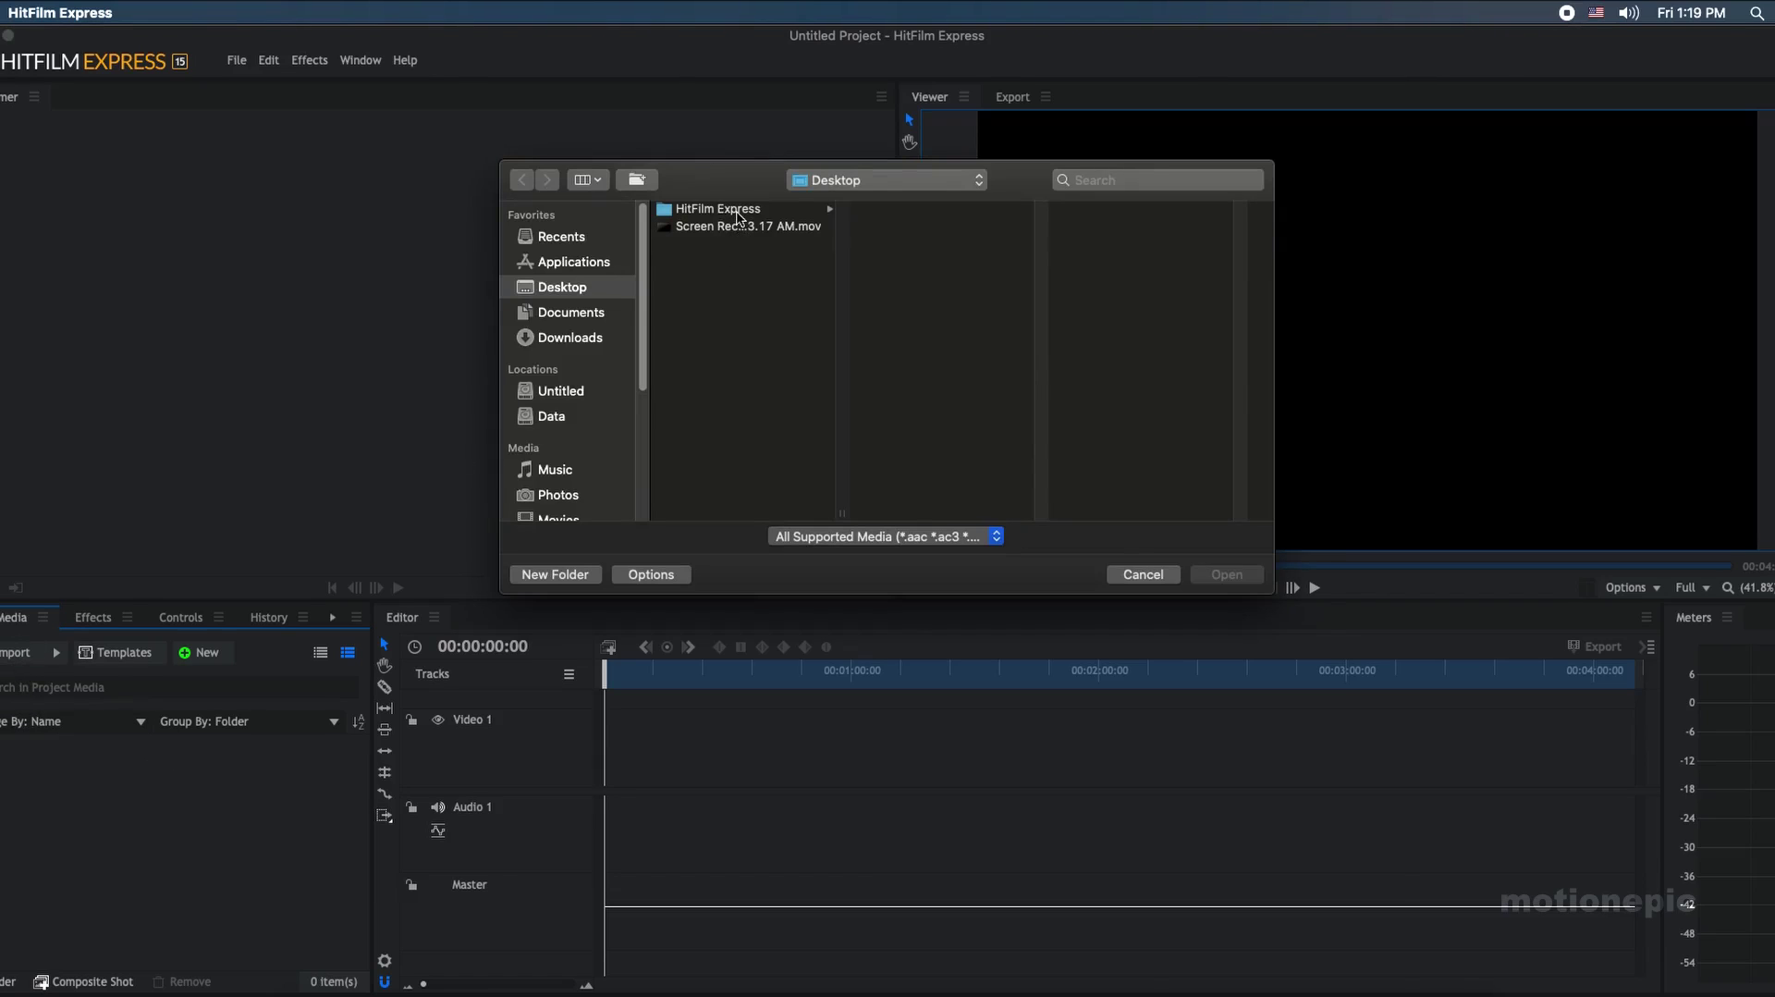
click(736, 228)
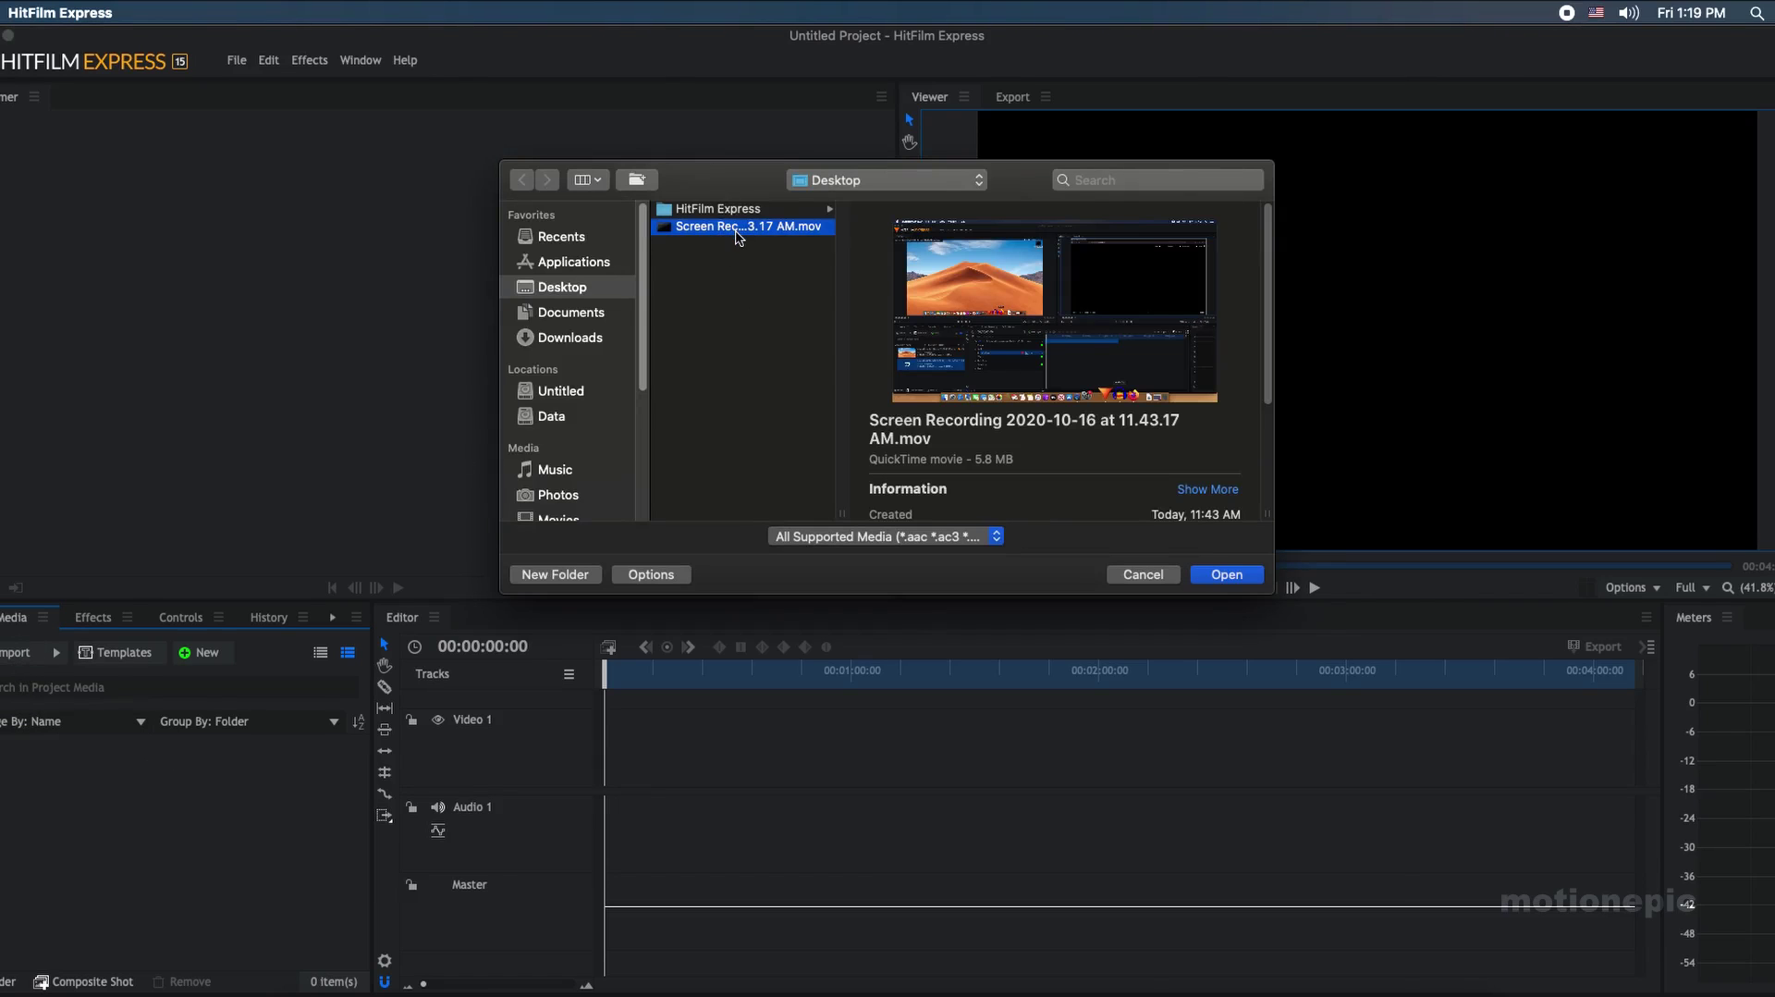
click(1252, 574)
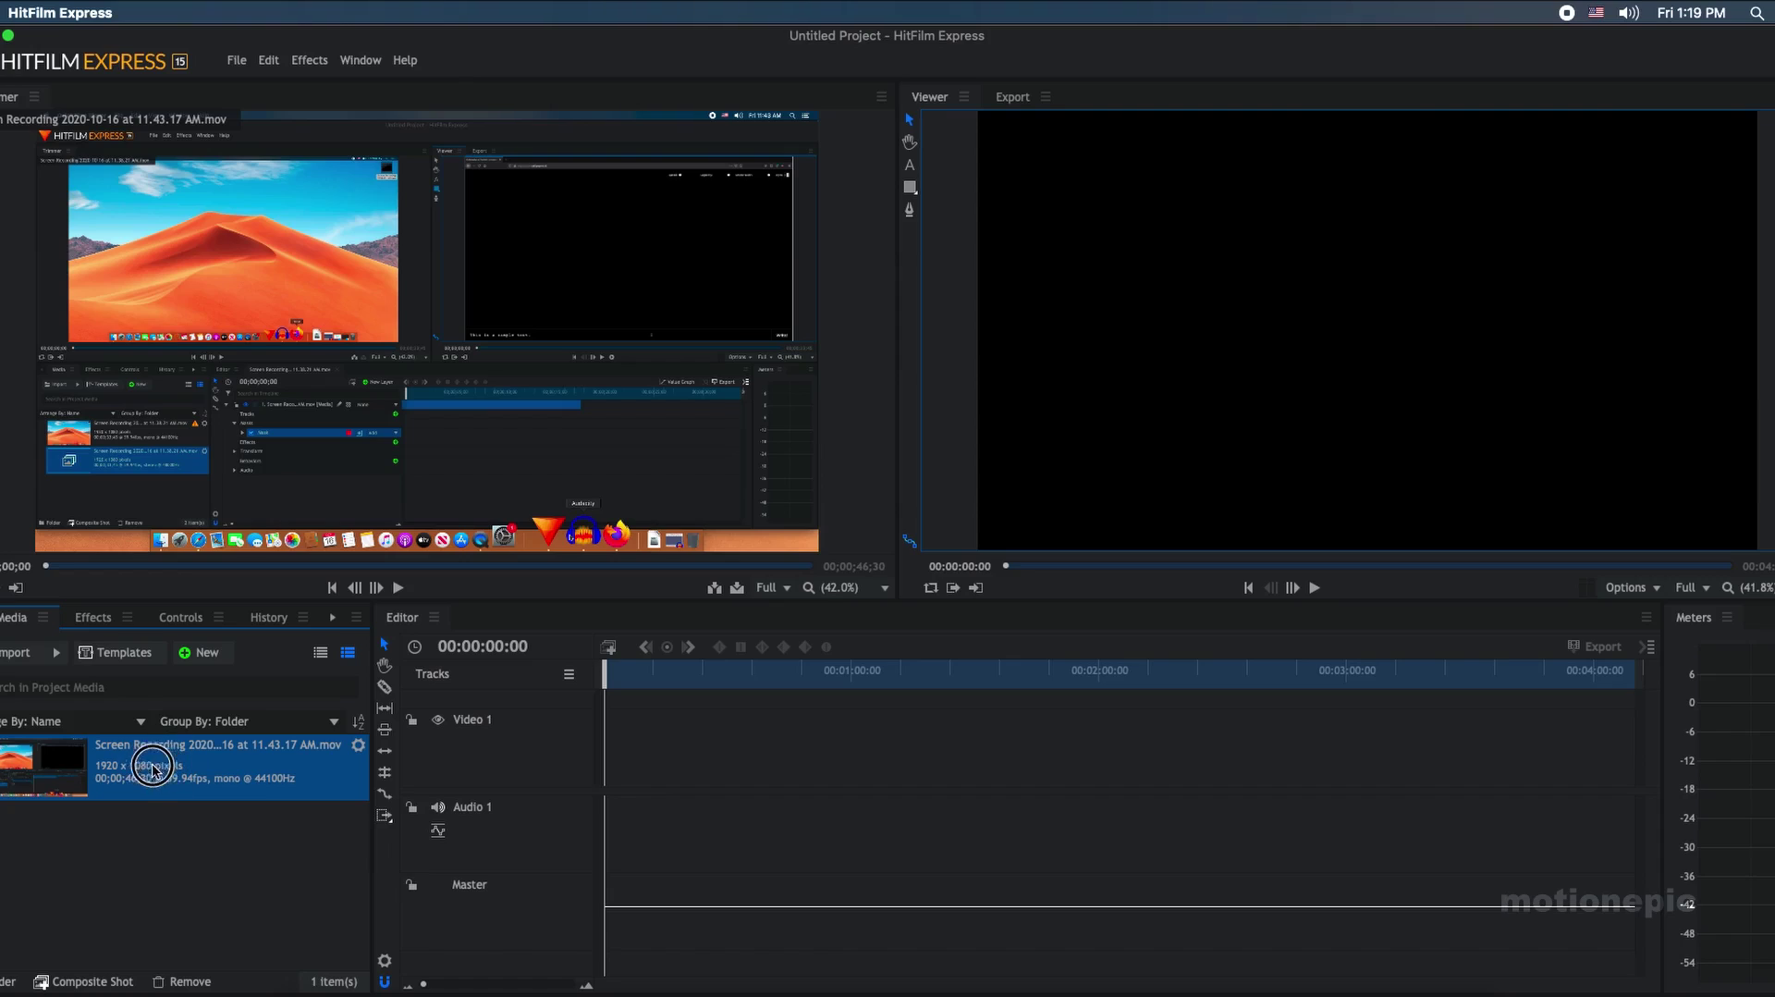
- Create a composite shot from the recording and slide its layer earlier on the timeline
click(82, 984)
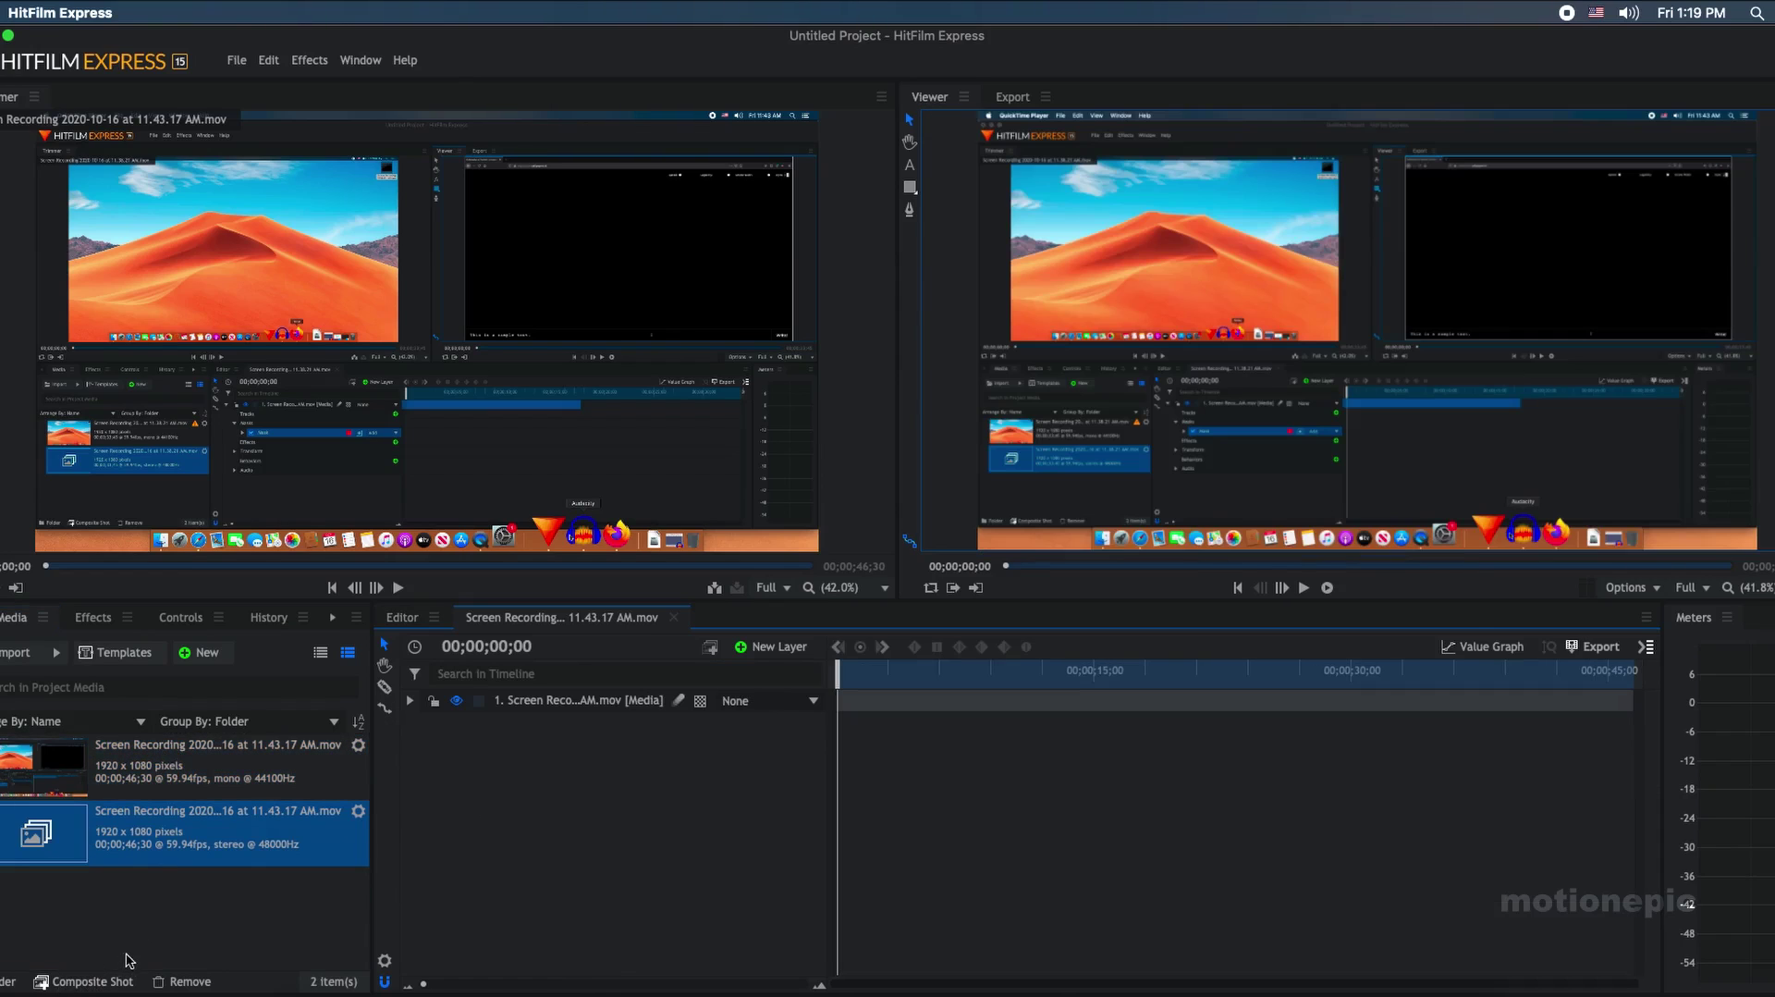
drag(1220, 711, 865, 703)
drag(1039, 702, 971, 700)
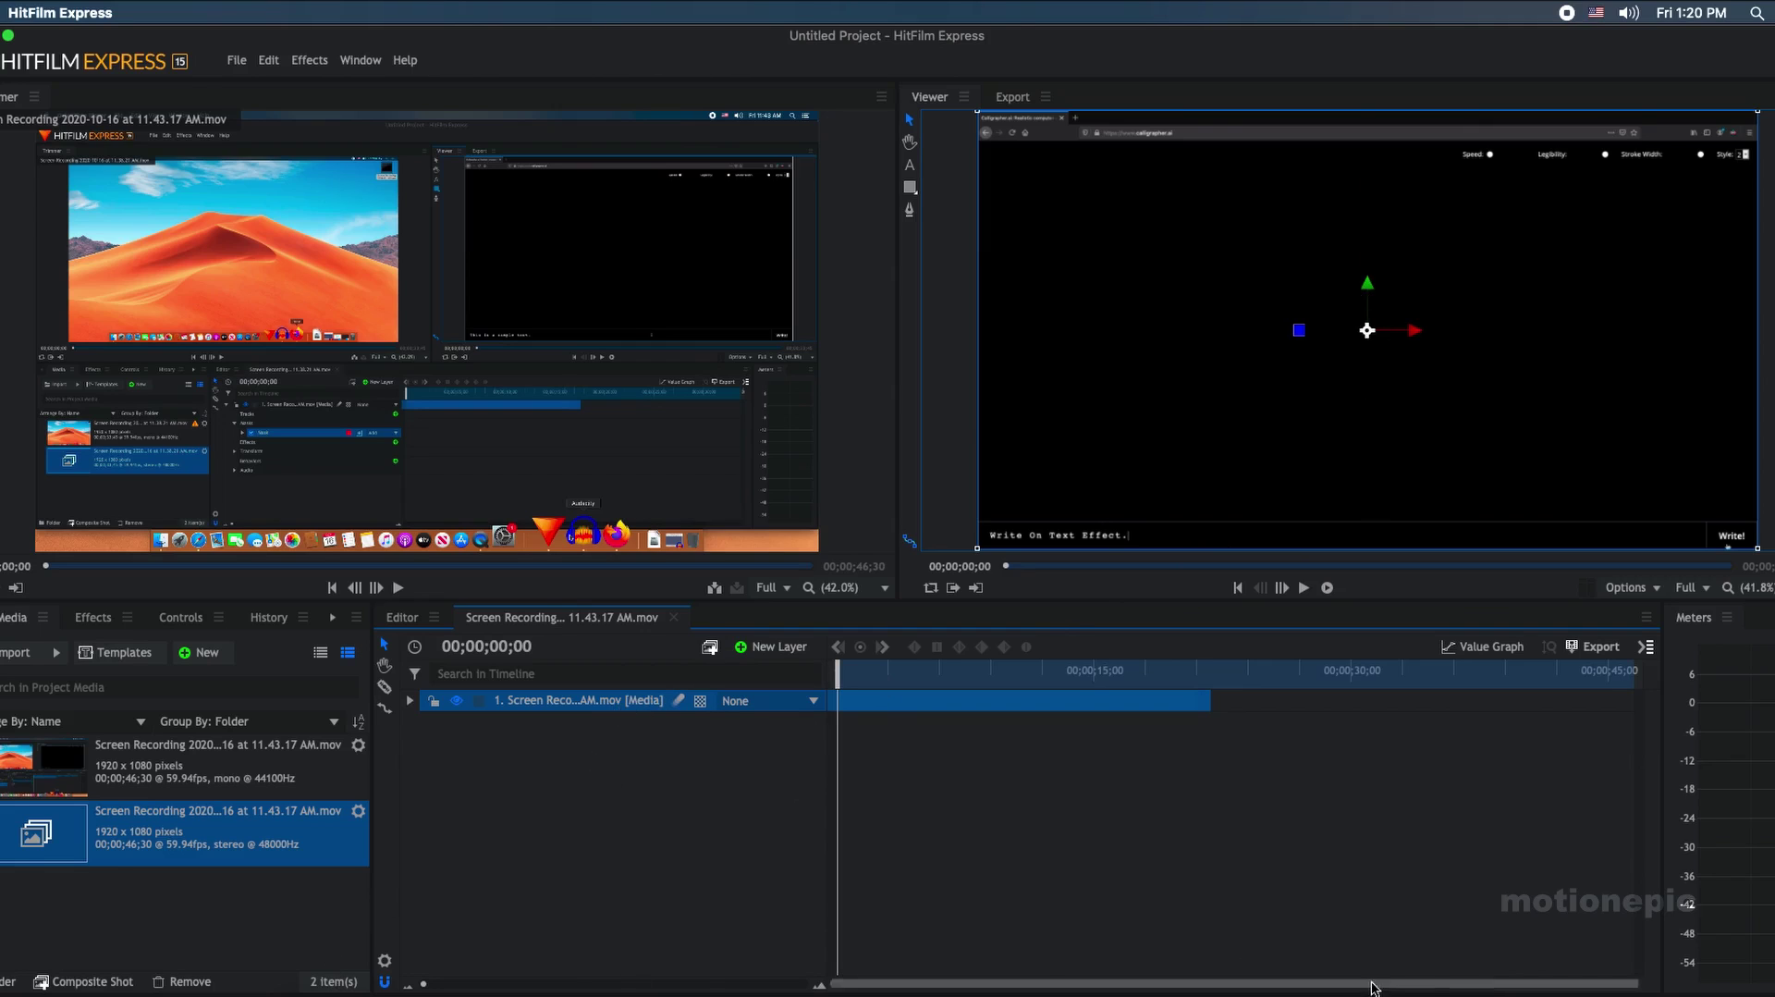
- Import production ID-4824124.mp4 and place it on the timeline below the screen recording
click(1377, 978)
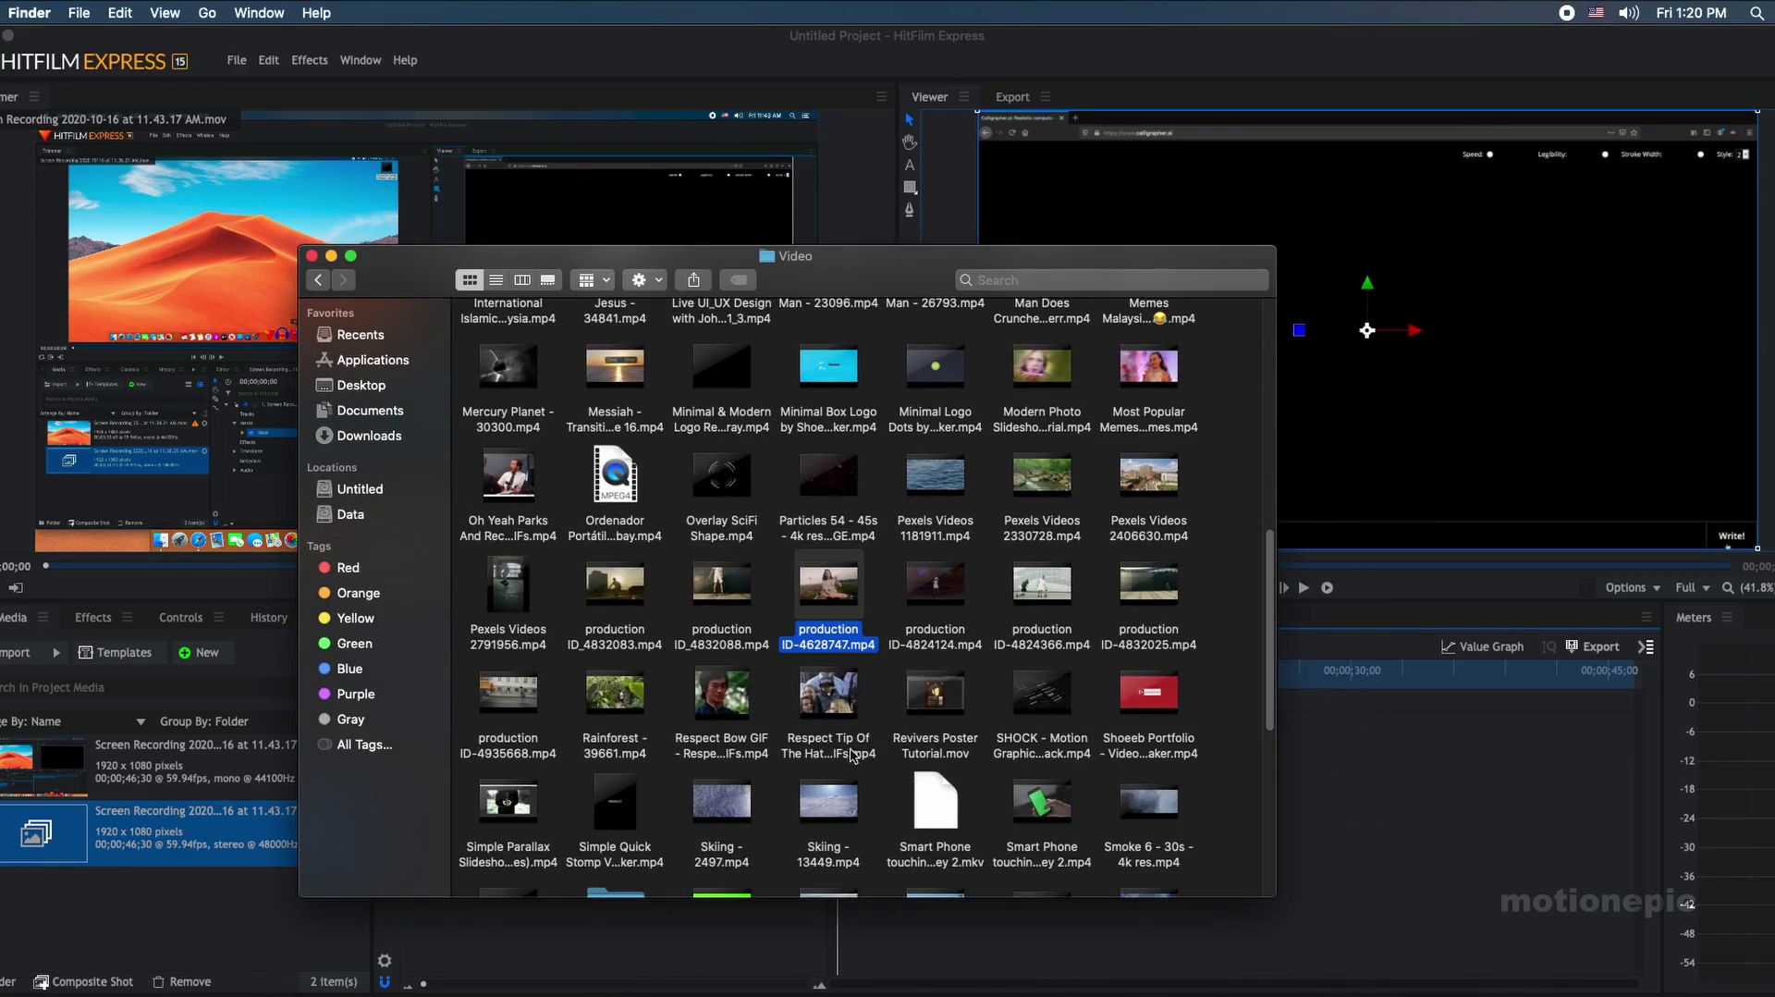
key(Down)
key(Down)
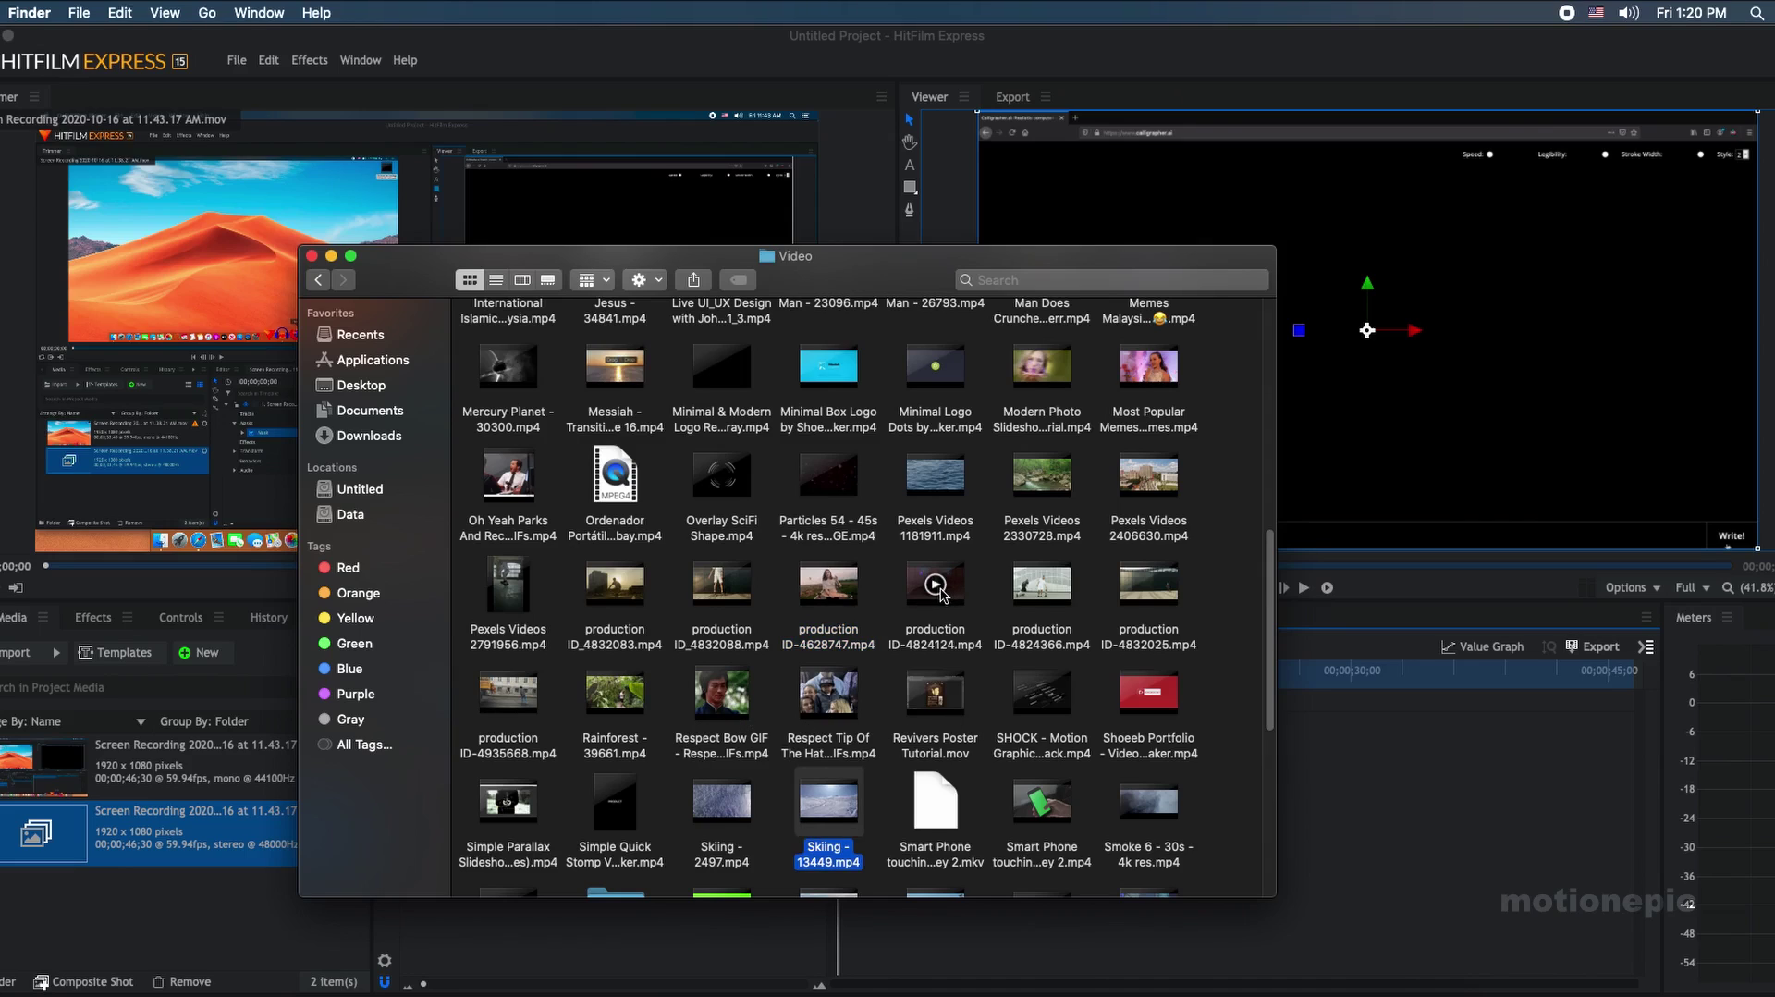
drag(936, 596, 139, 887)
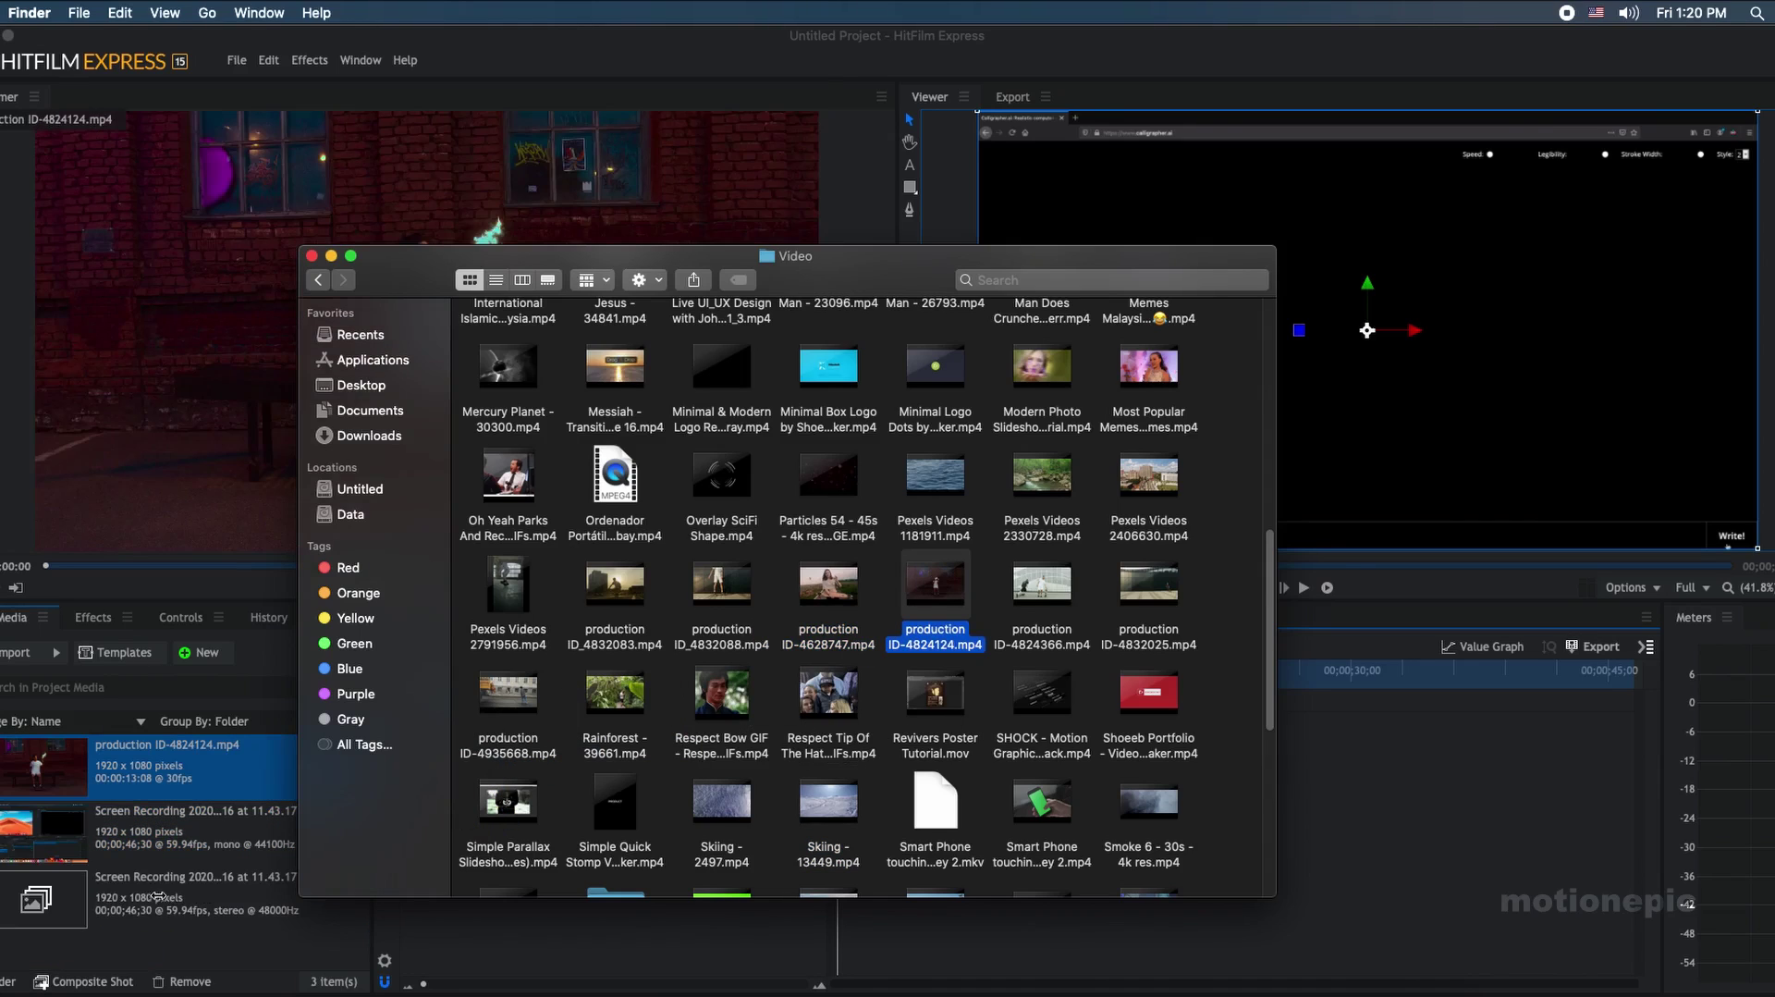
click(234, 816)
click(204, 811)
drag(170, 763, 675, 731)
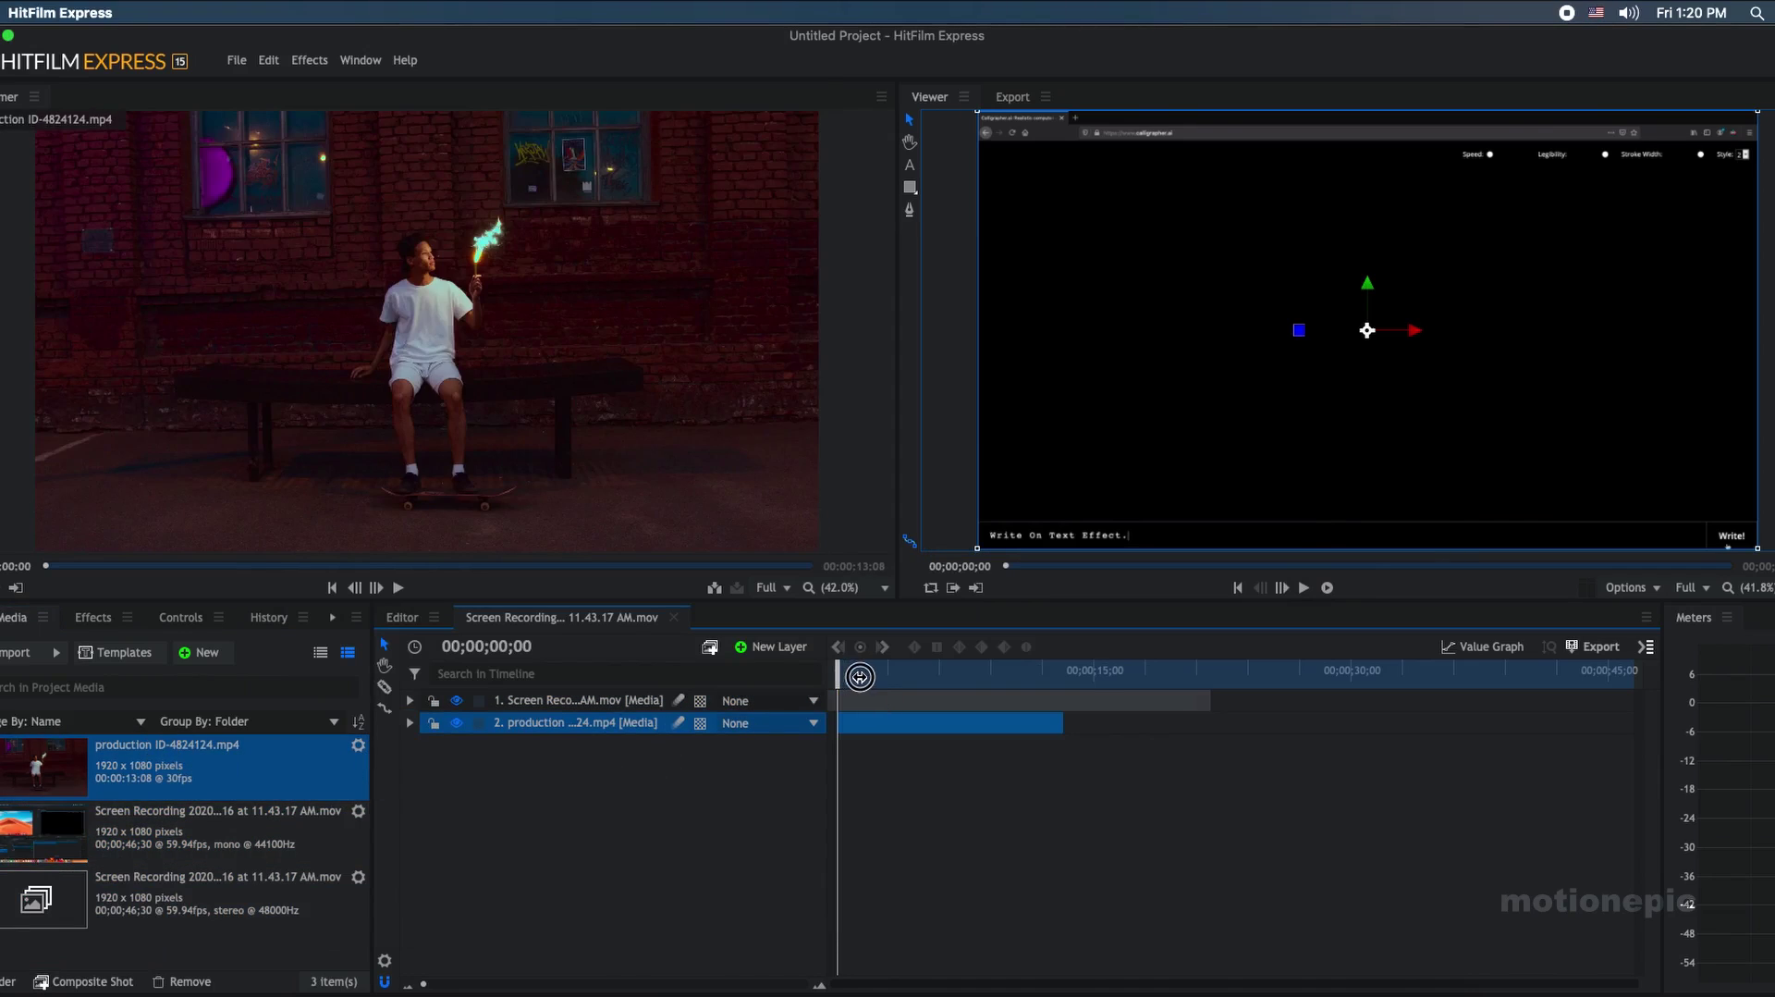
drag(858, 675, 884, 682)
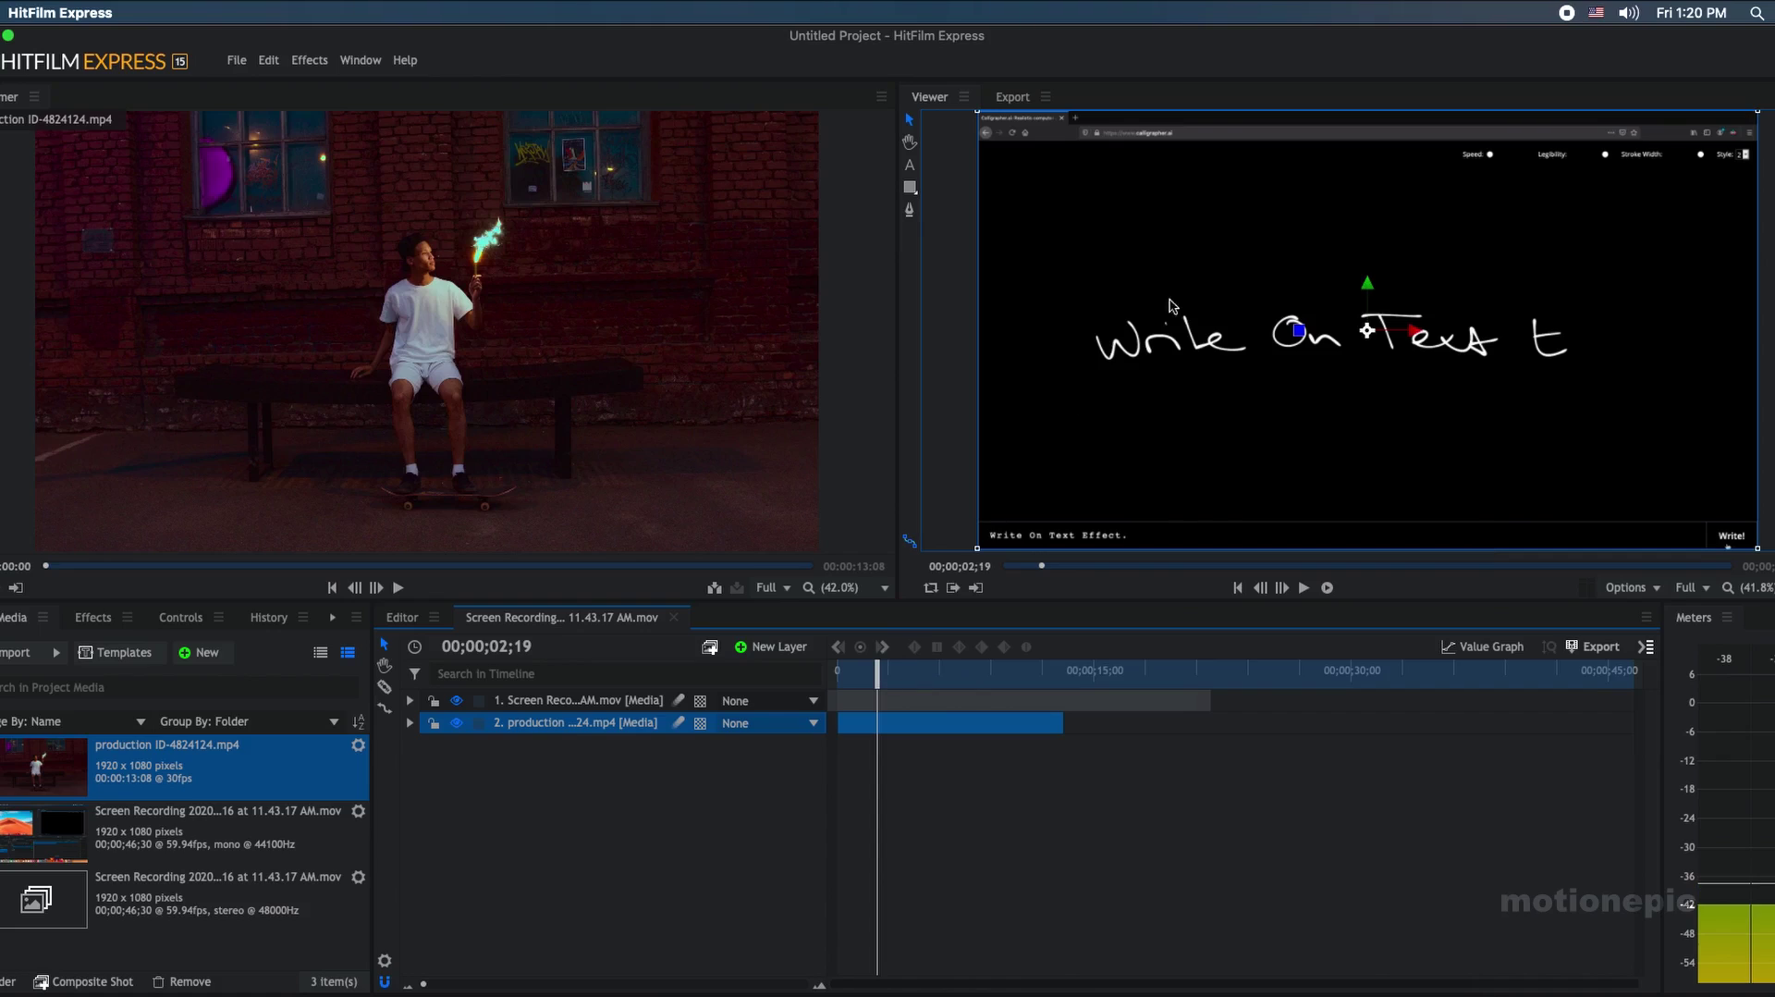
click(583, 701)
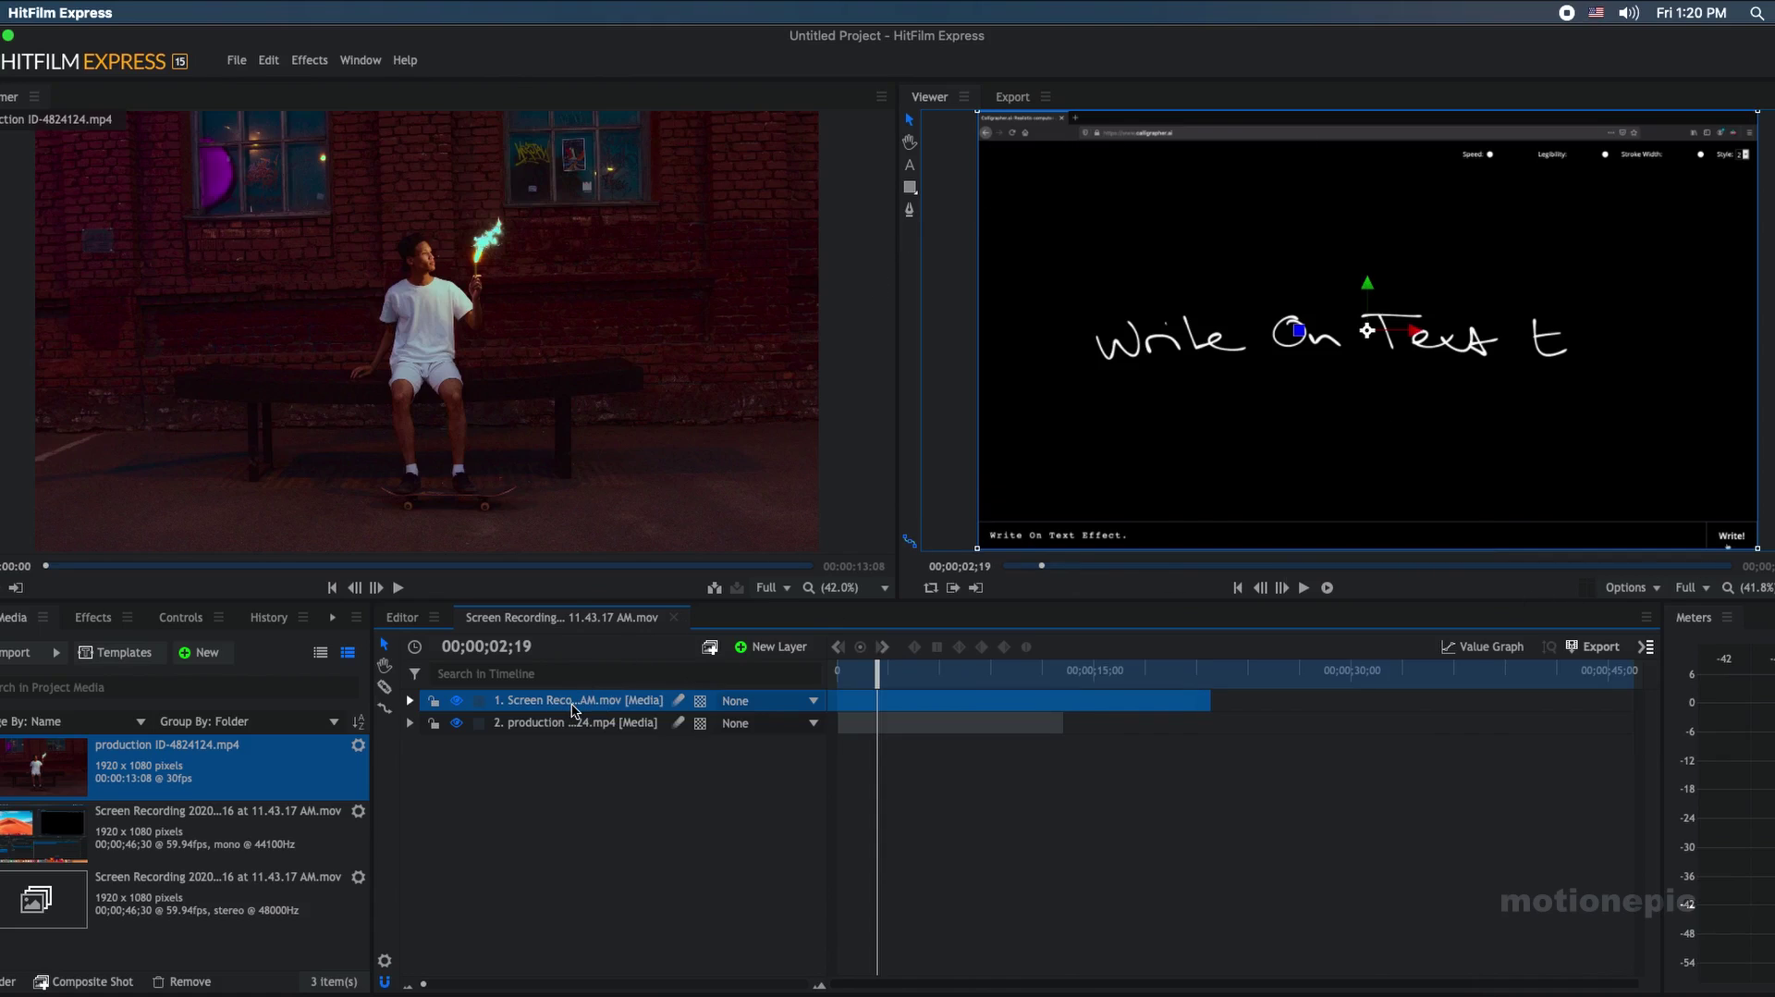
- Add a rectangle mask to the screen recording and pull its edges in around the handwriting
double_click(910, 189)
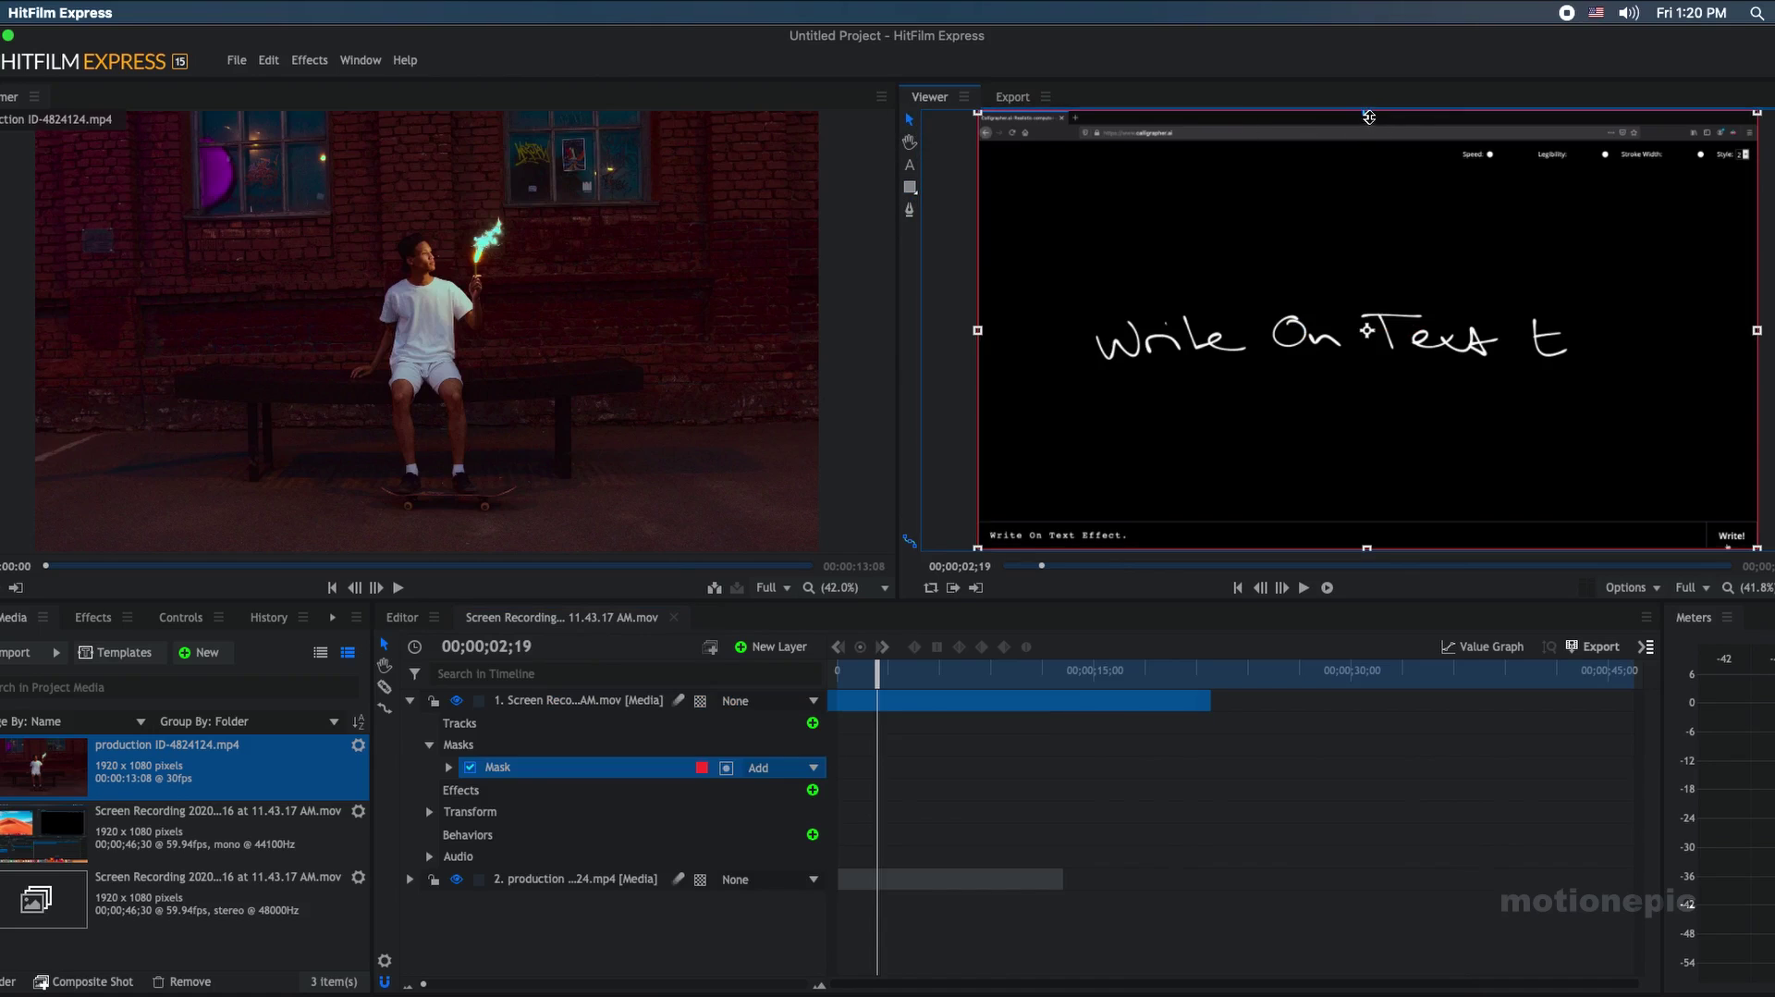
drag(1370, 117, 1375, 168)
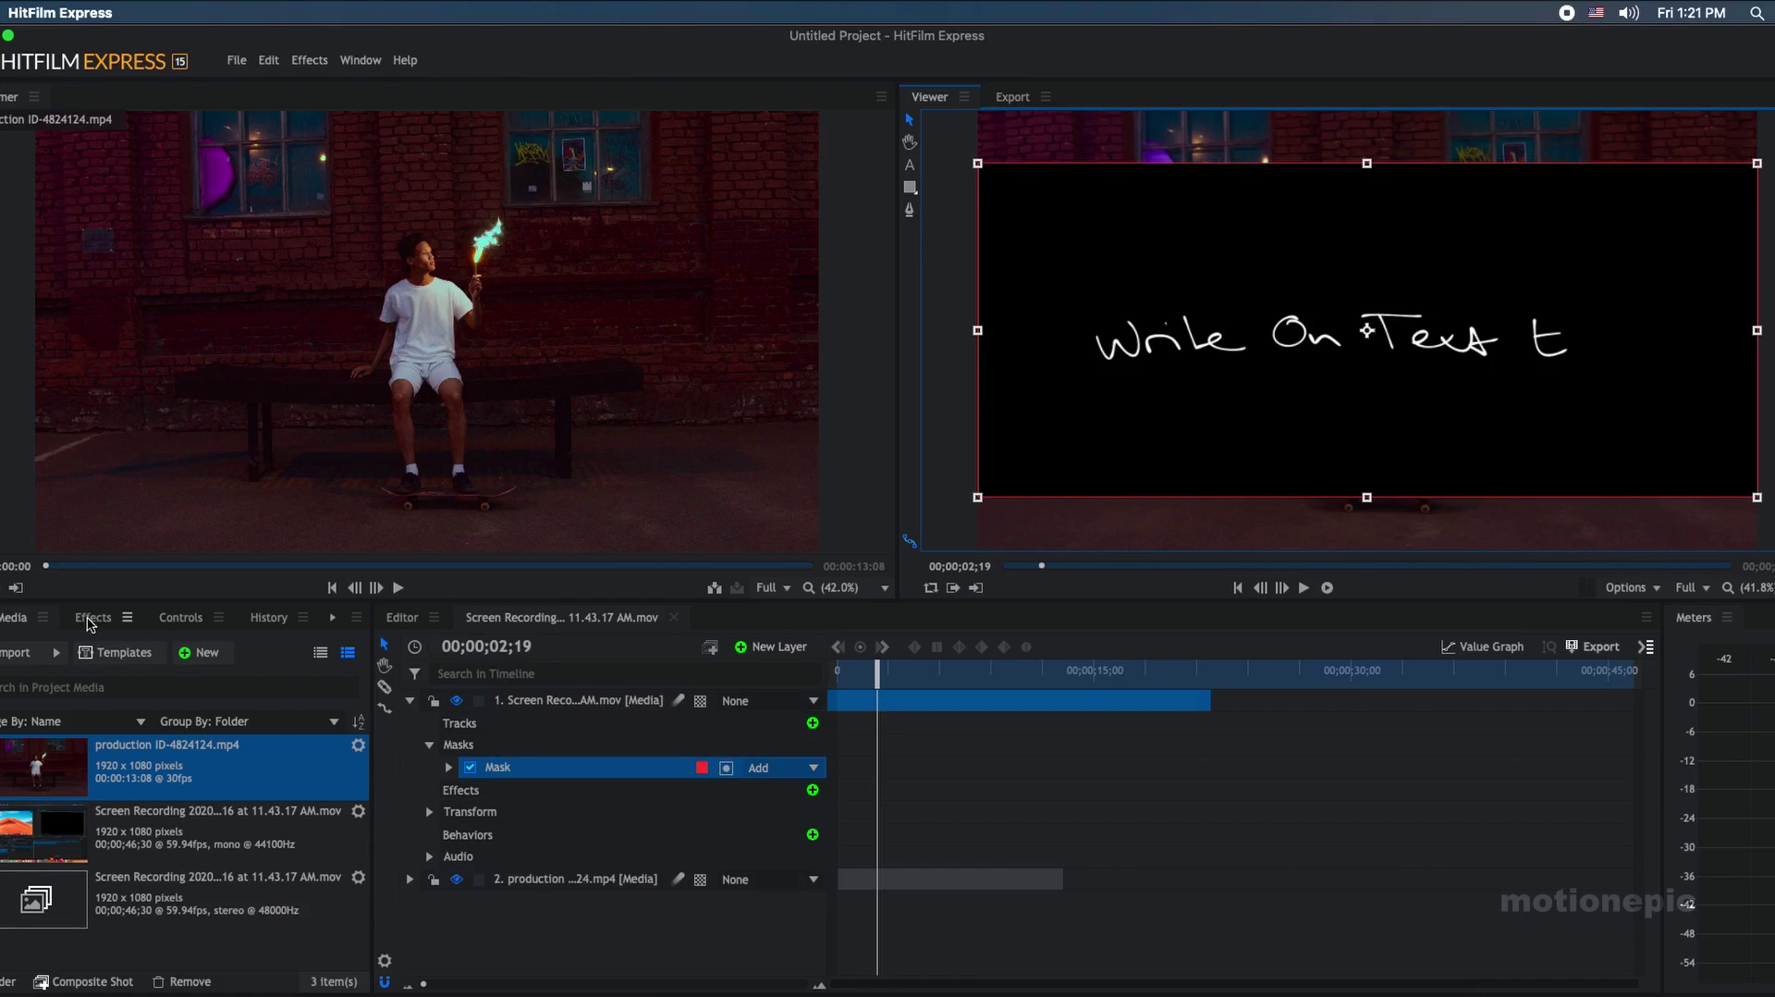
- Apply the Keying > Luminance Key effect to the screen recording layer
click(91, 618)
scroll(28, 813, up, 3)
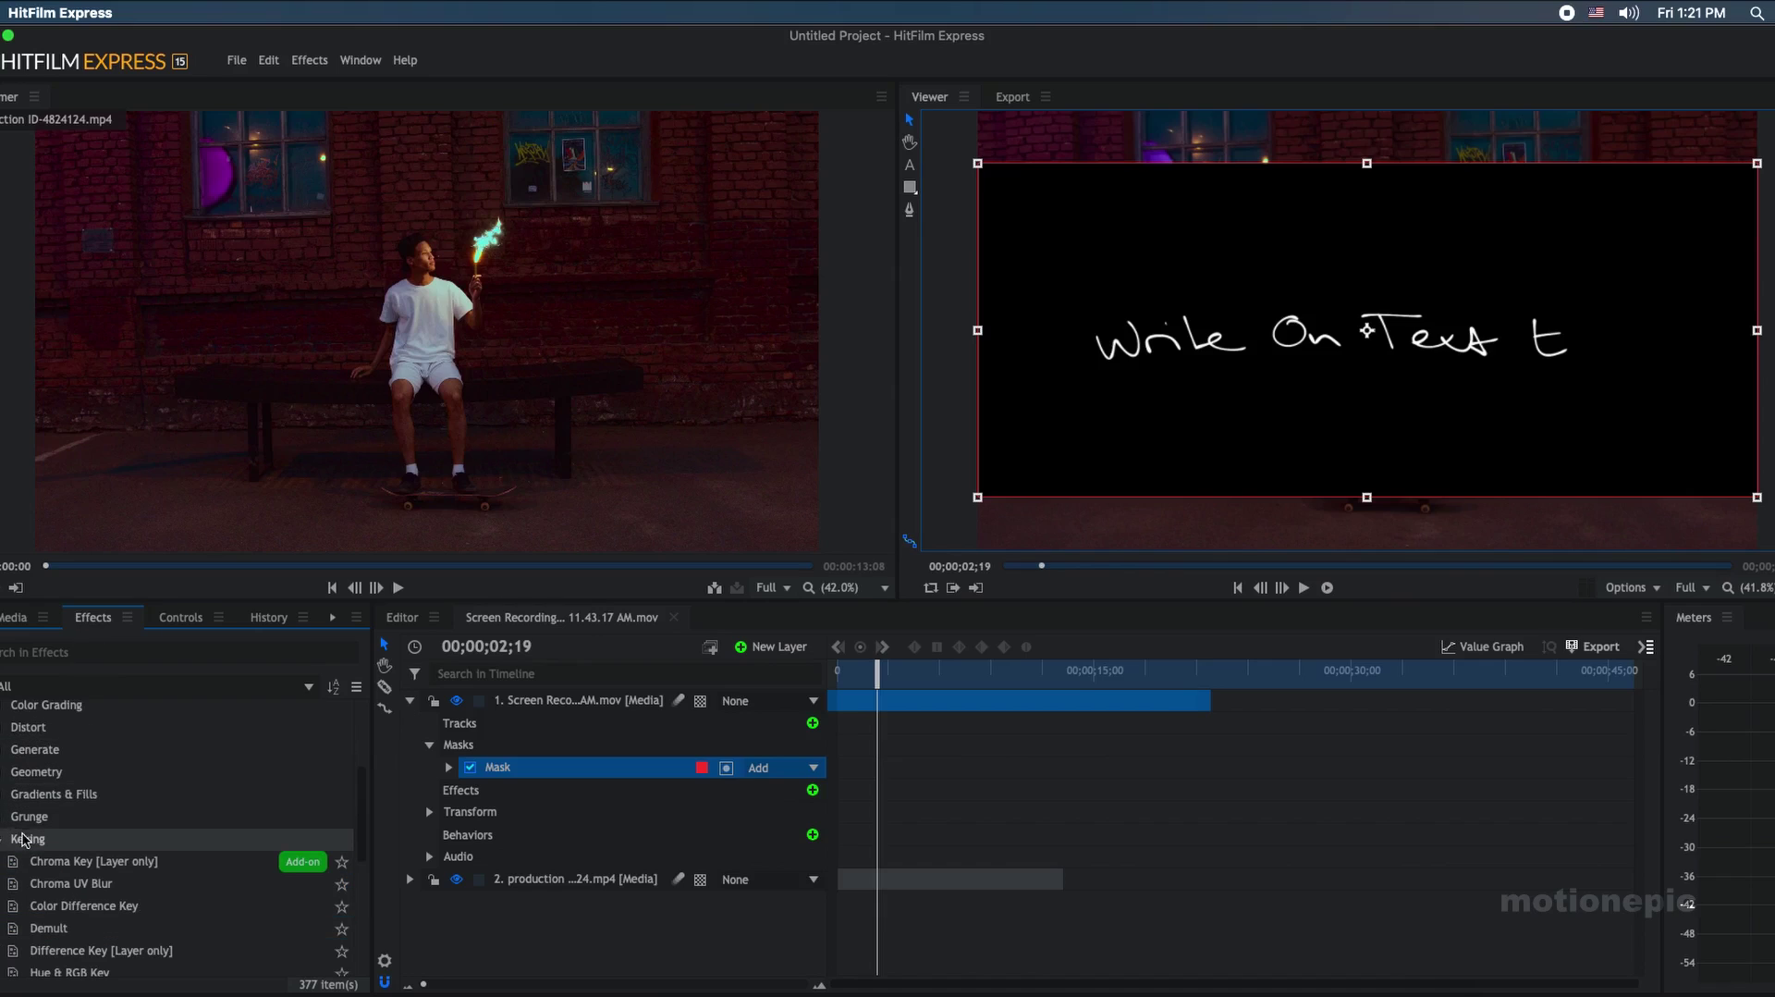
scroll(58, 848, down, 3)
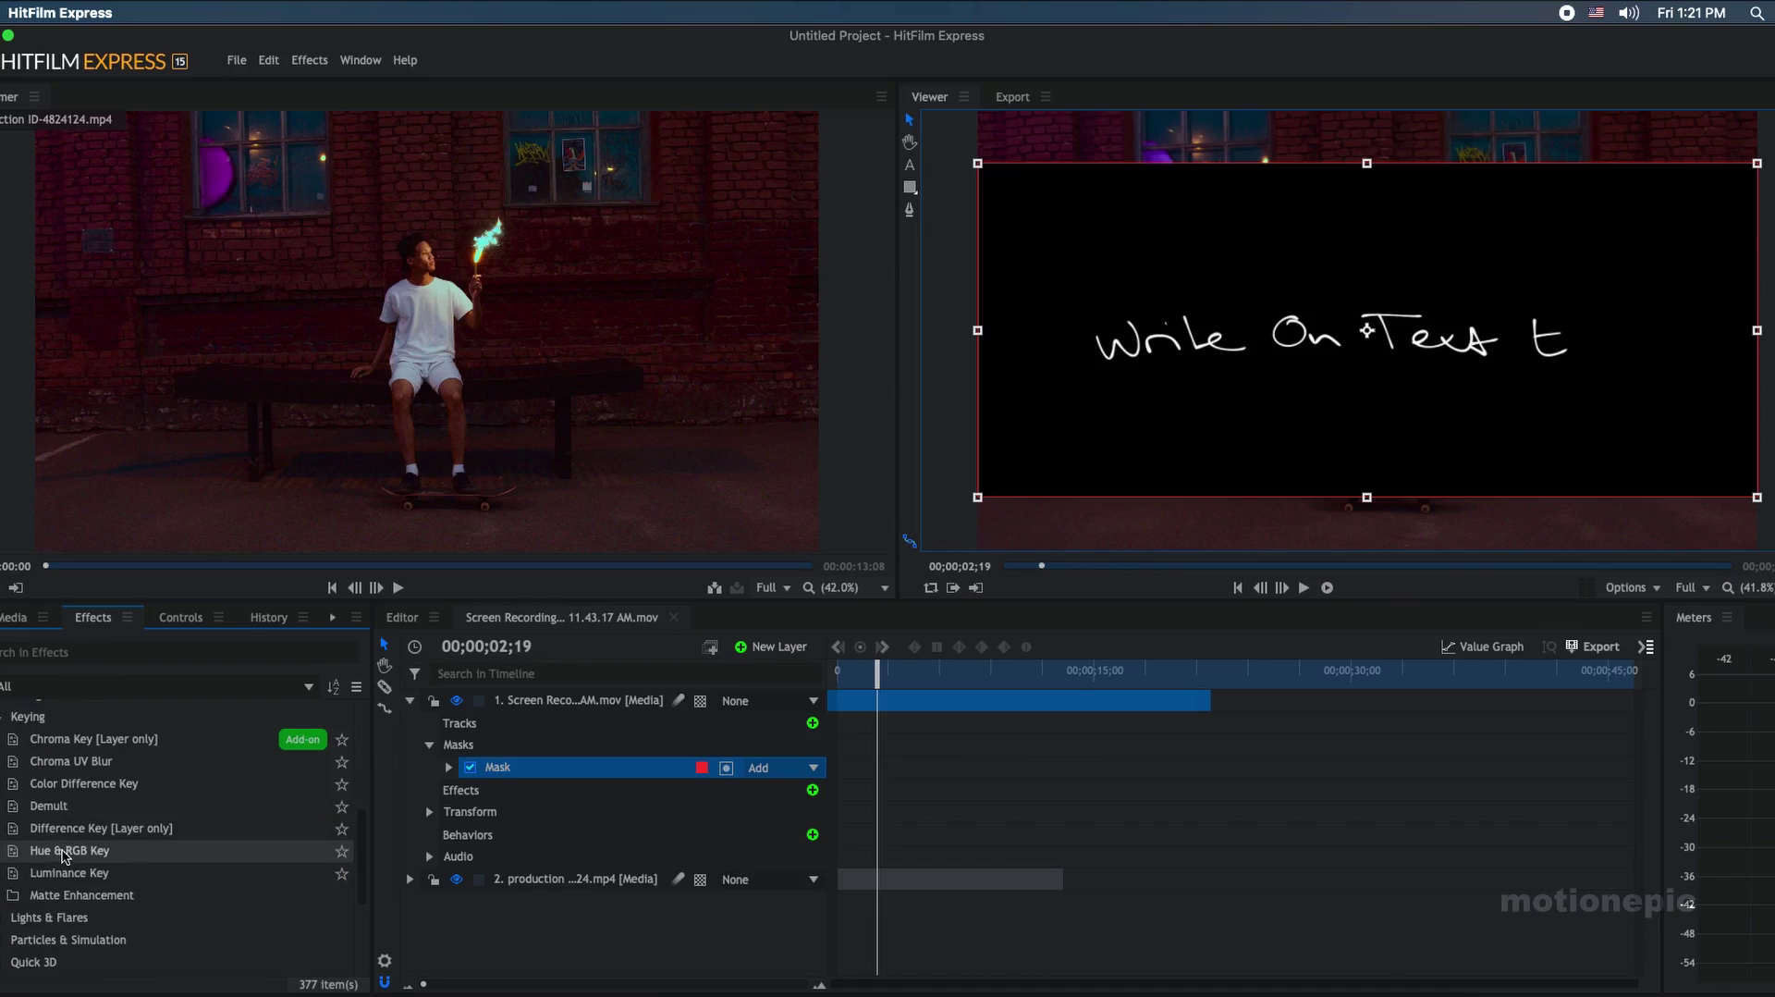
click(70, 871)
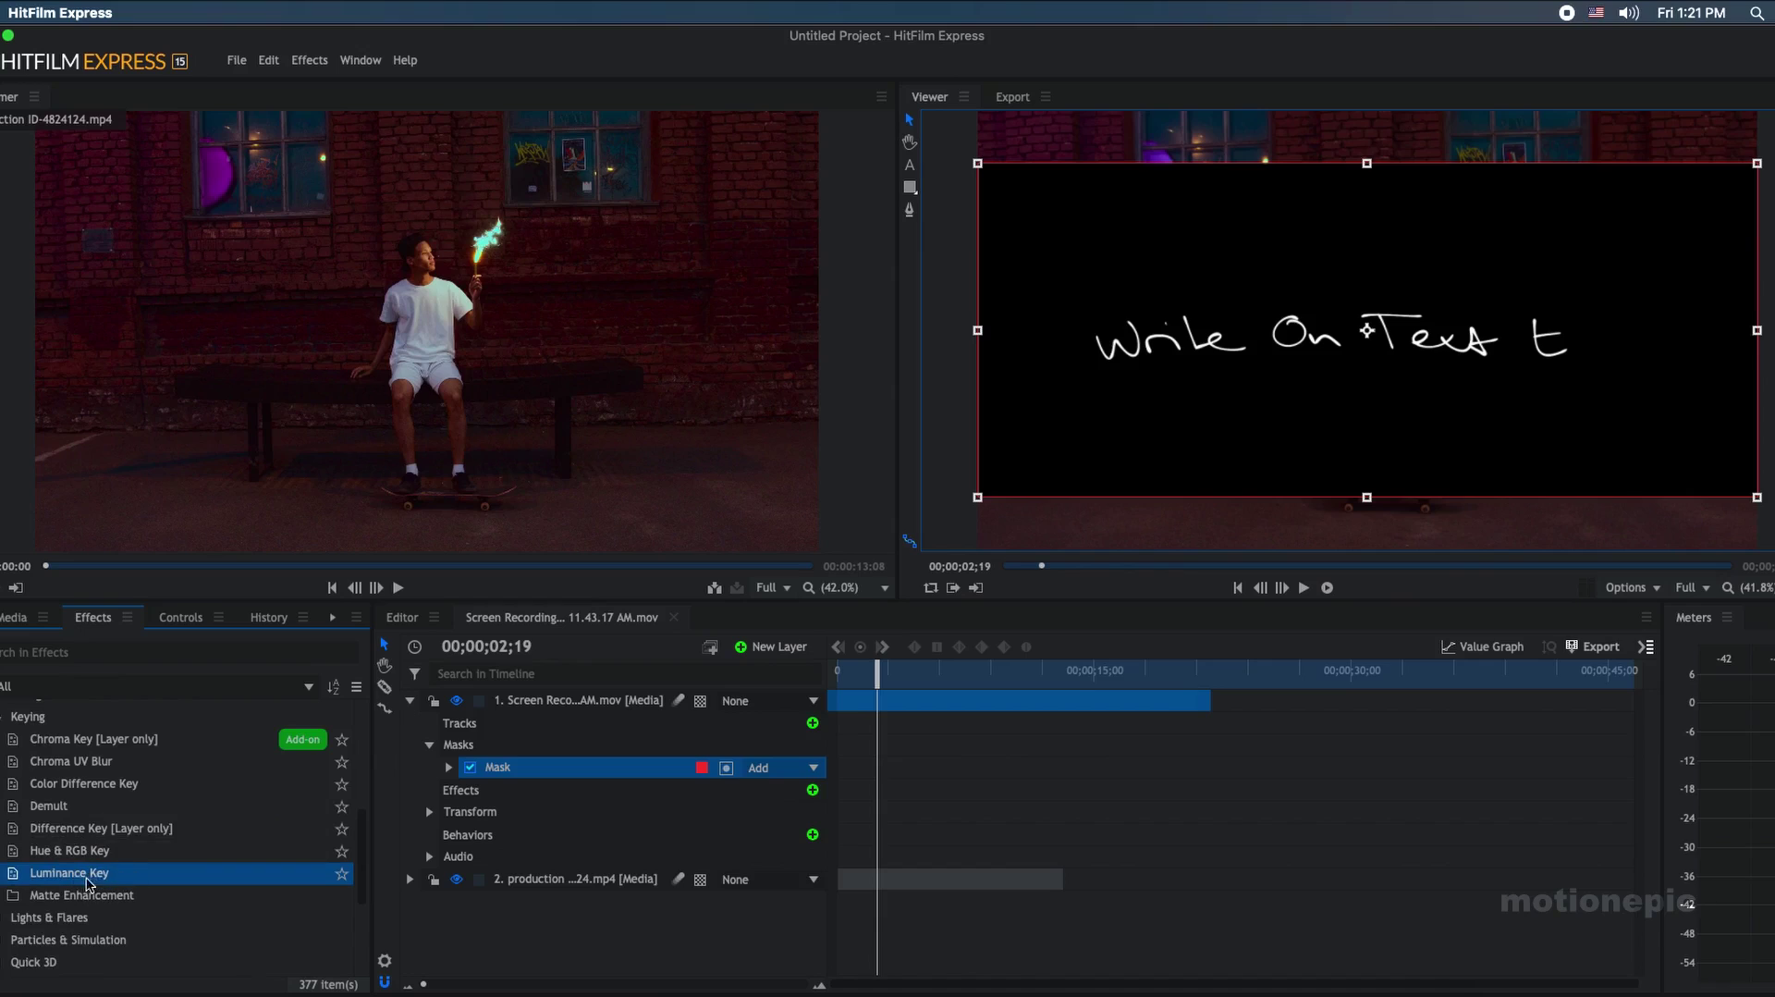
drag(83, 881, 565, 710)
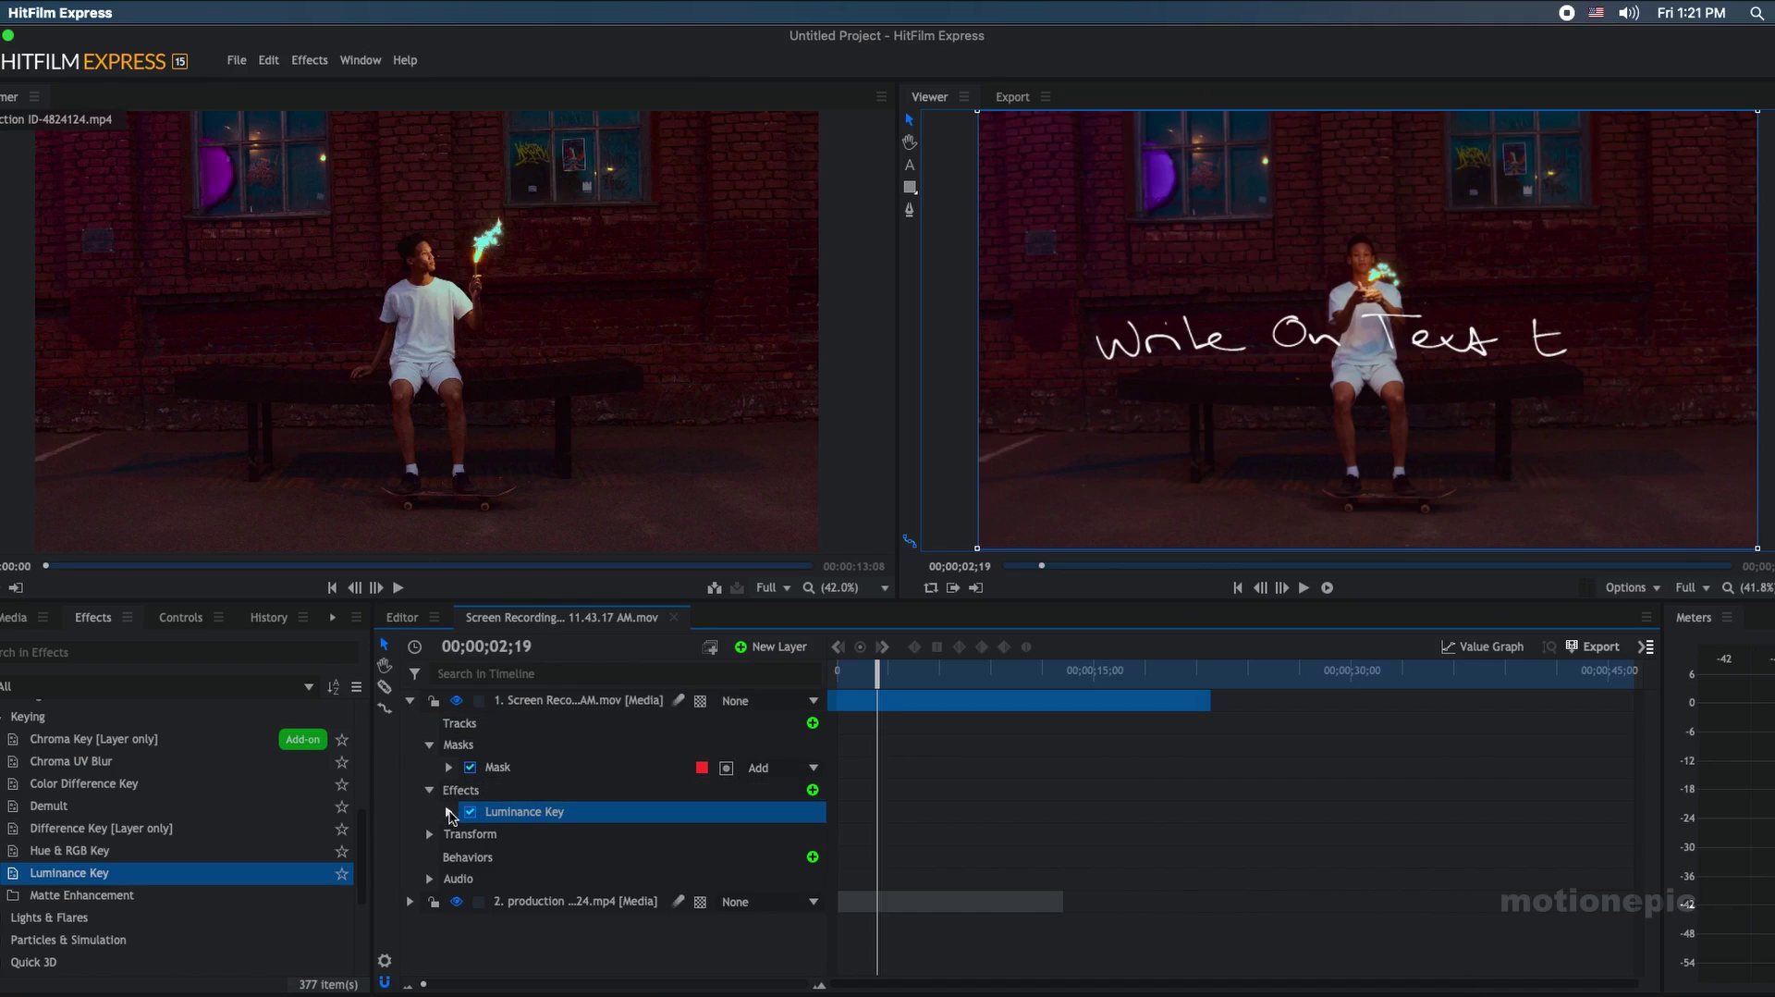
scroll(1219, 371, up, 3)
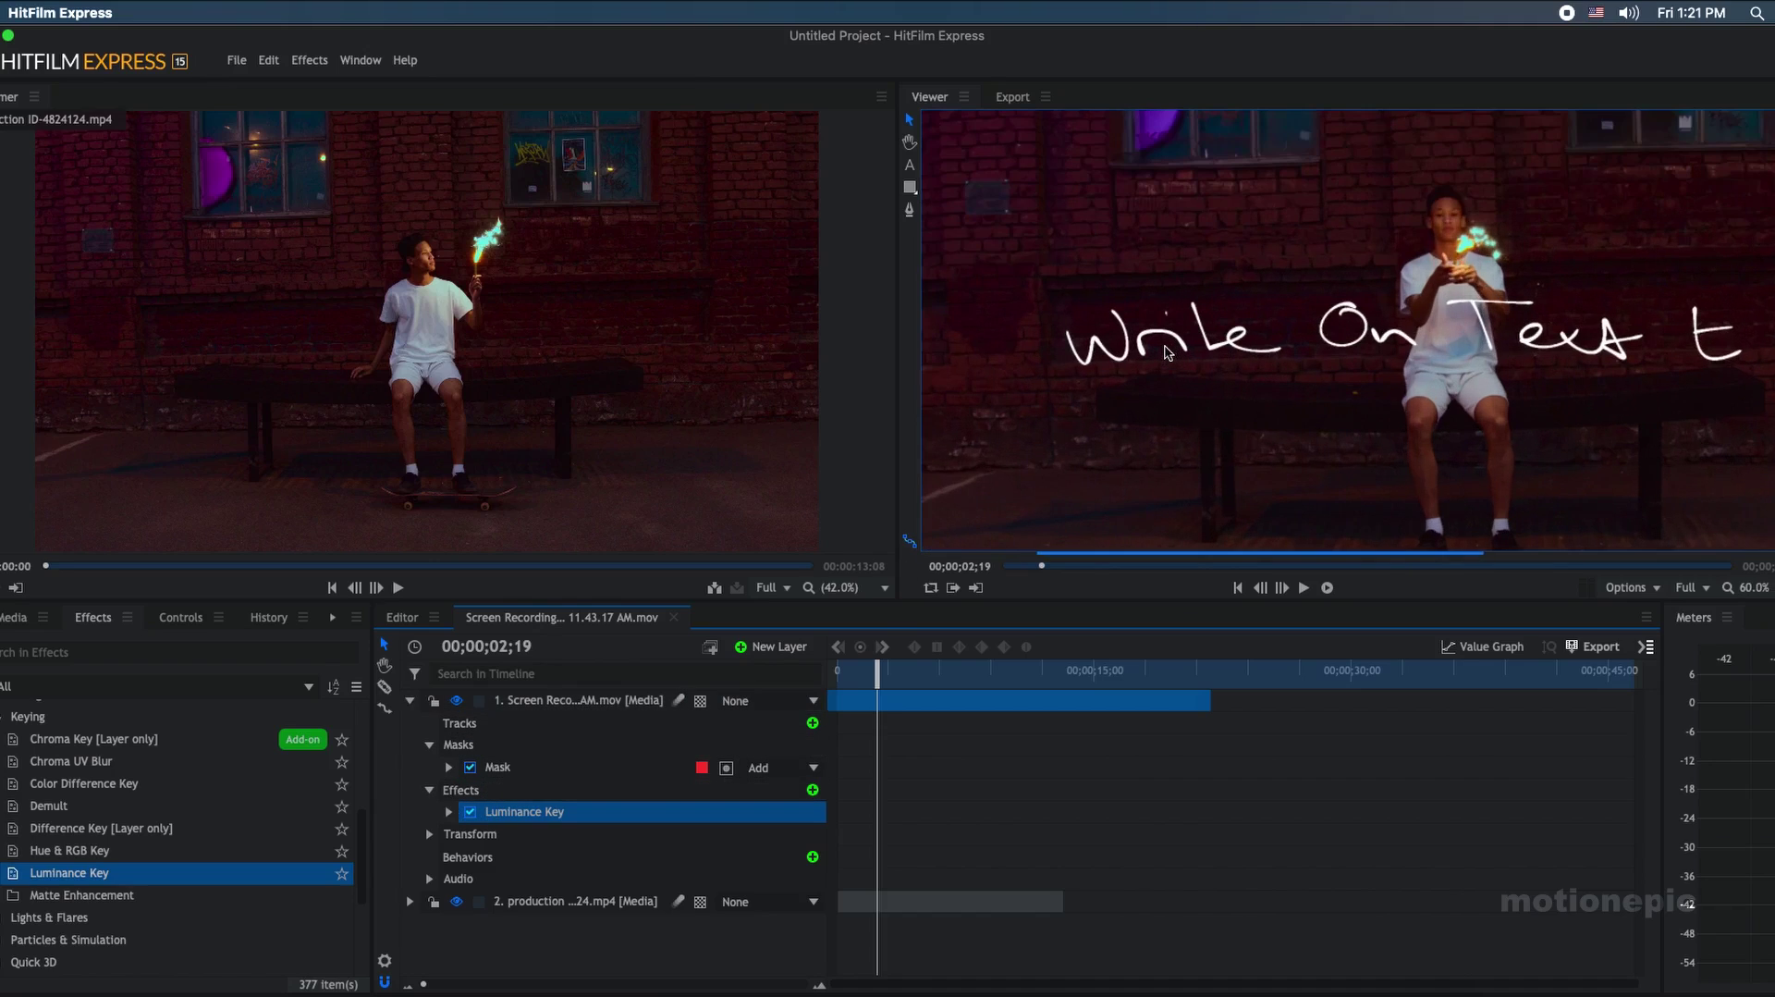
scroll(1313, 316, down, 2)
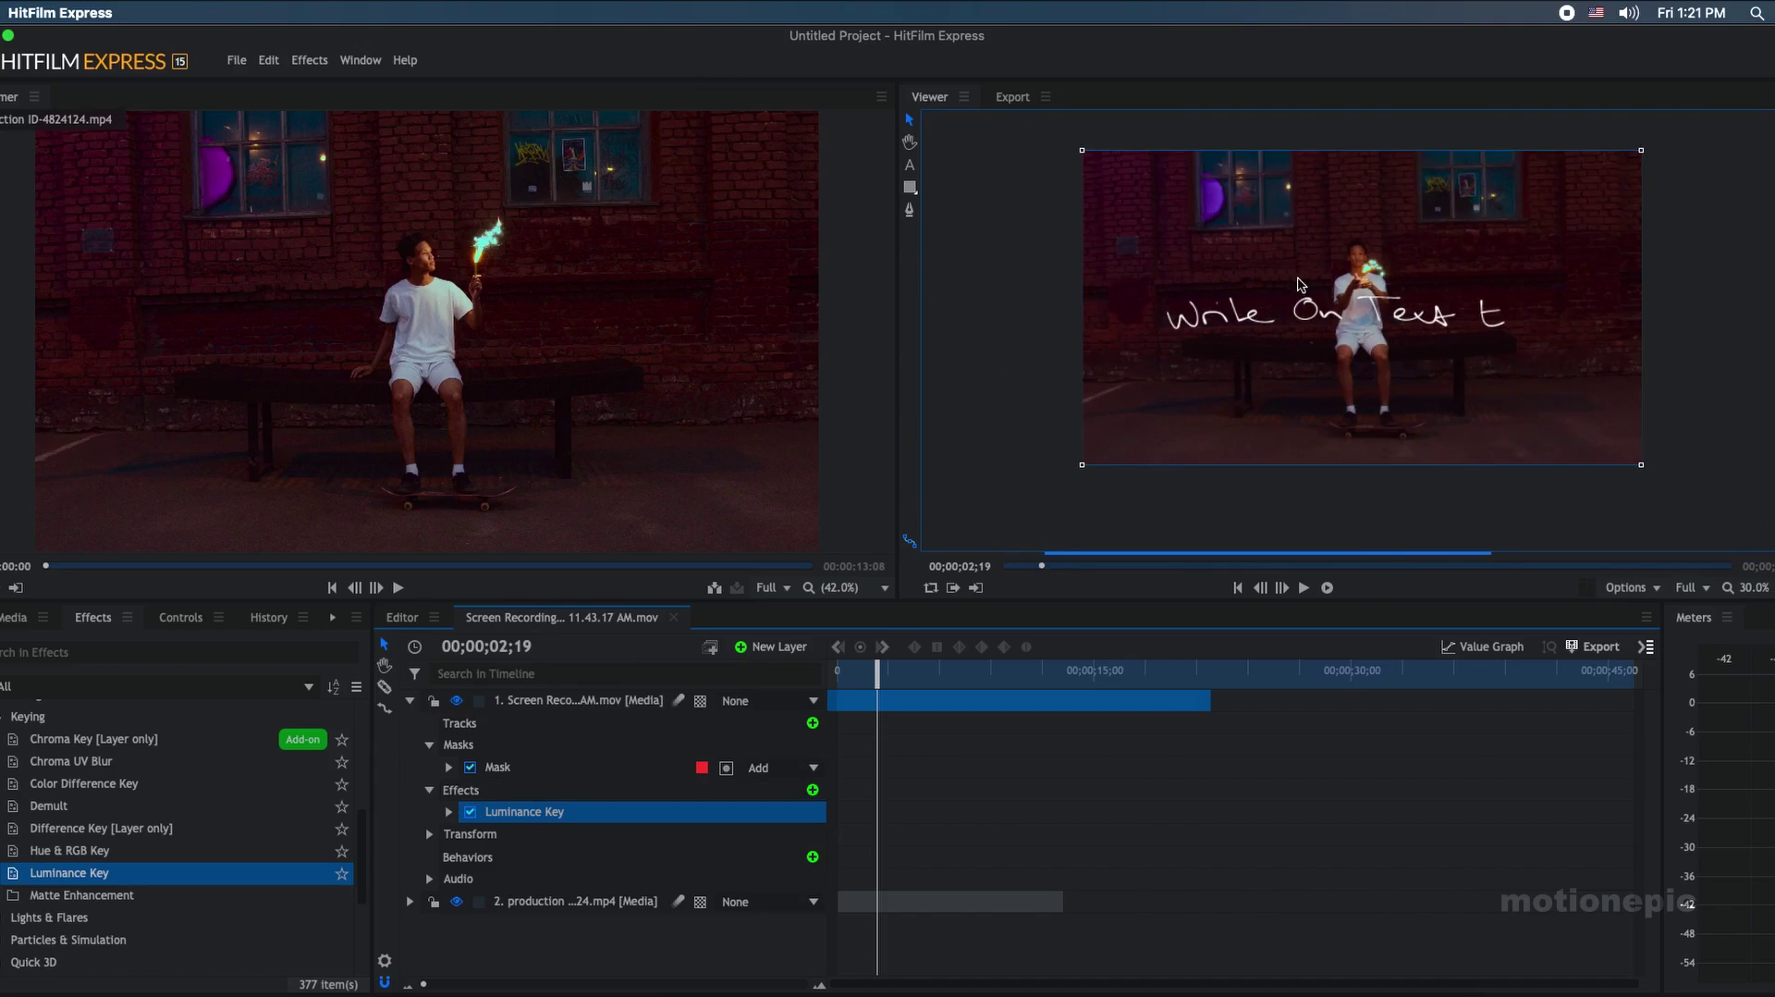
scroll(1284, 292, up, 2)
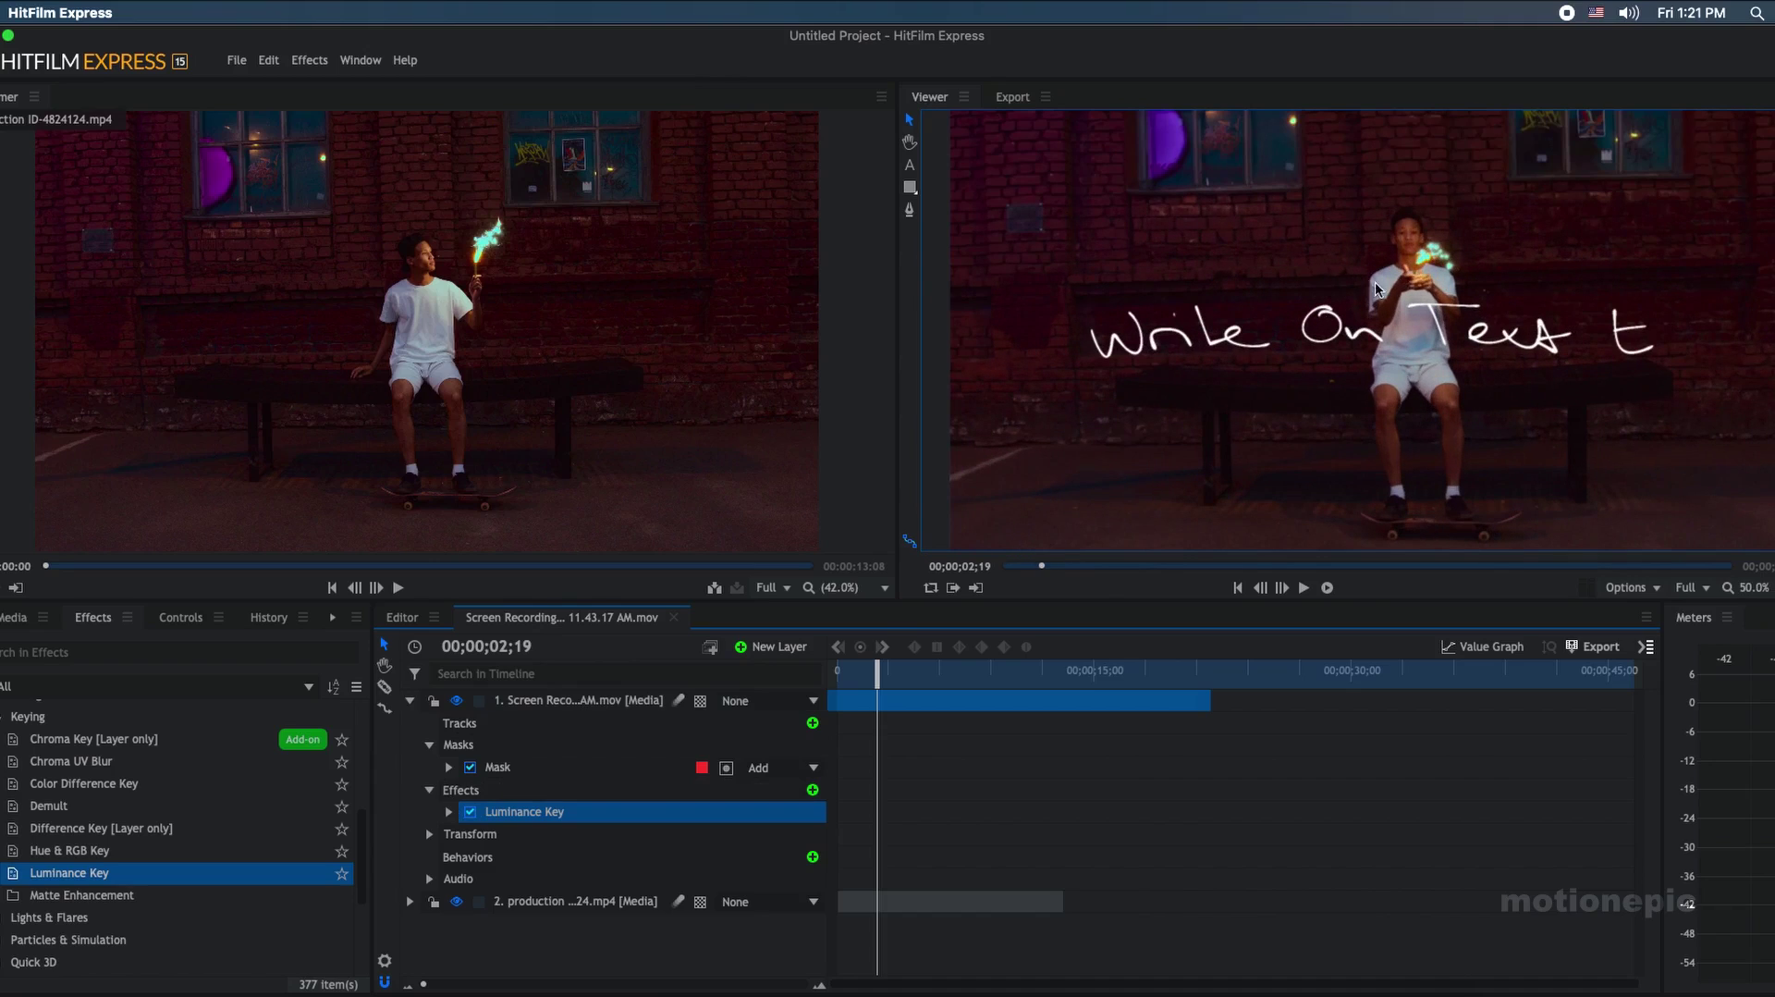
- Review Luminance Key's Threshold 0.50 and Tolerance 0.01, then collapse the effect and layer
click(449, 812)
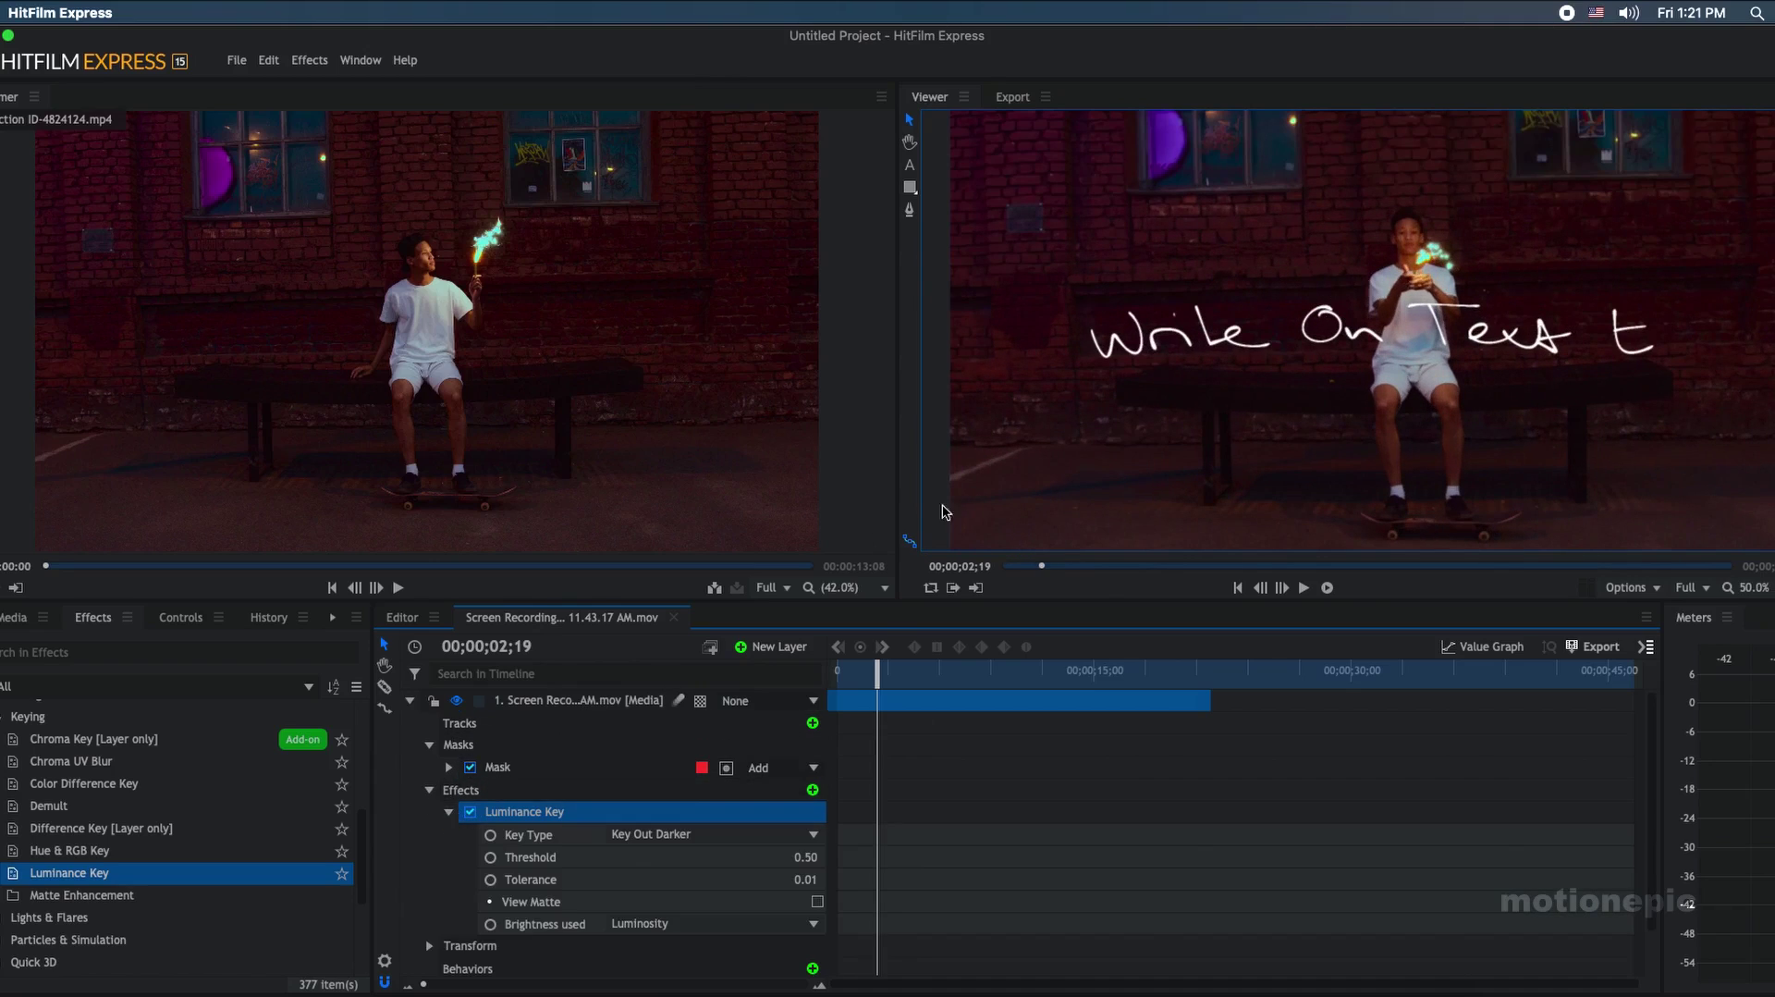
scroll(1103, 312, up, 6)
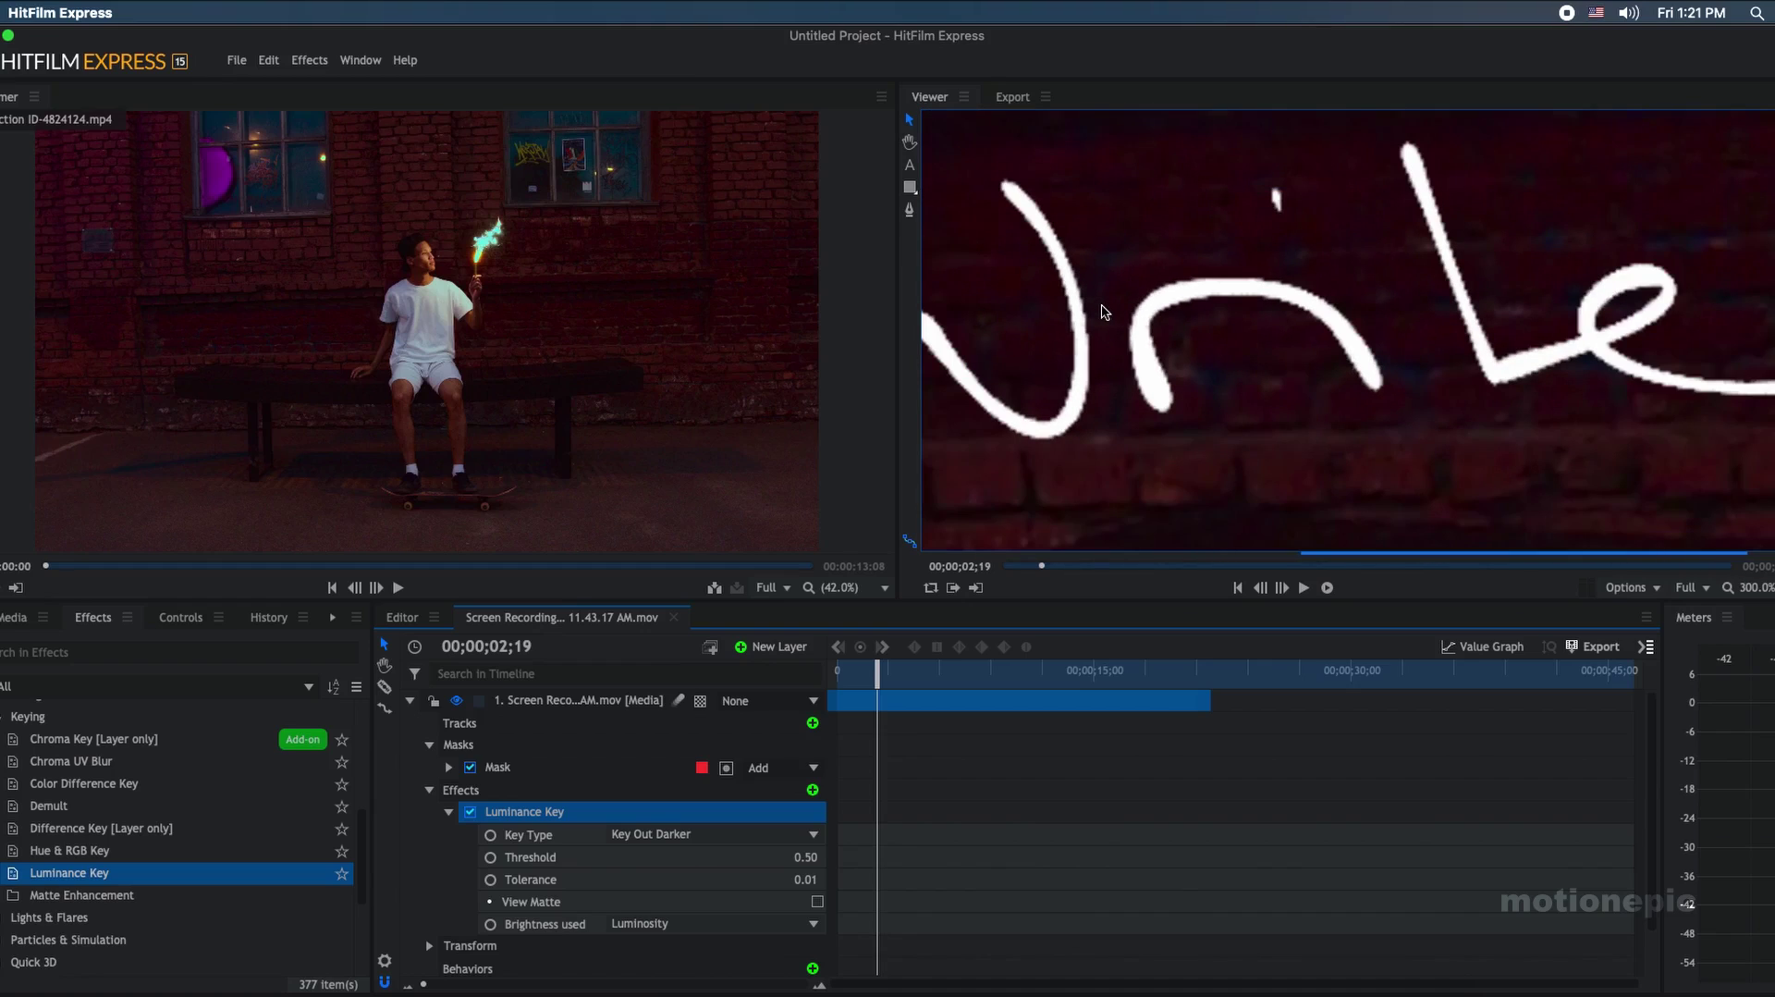
scroll(1102, 311, down, 3)
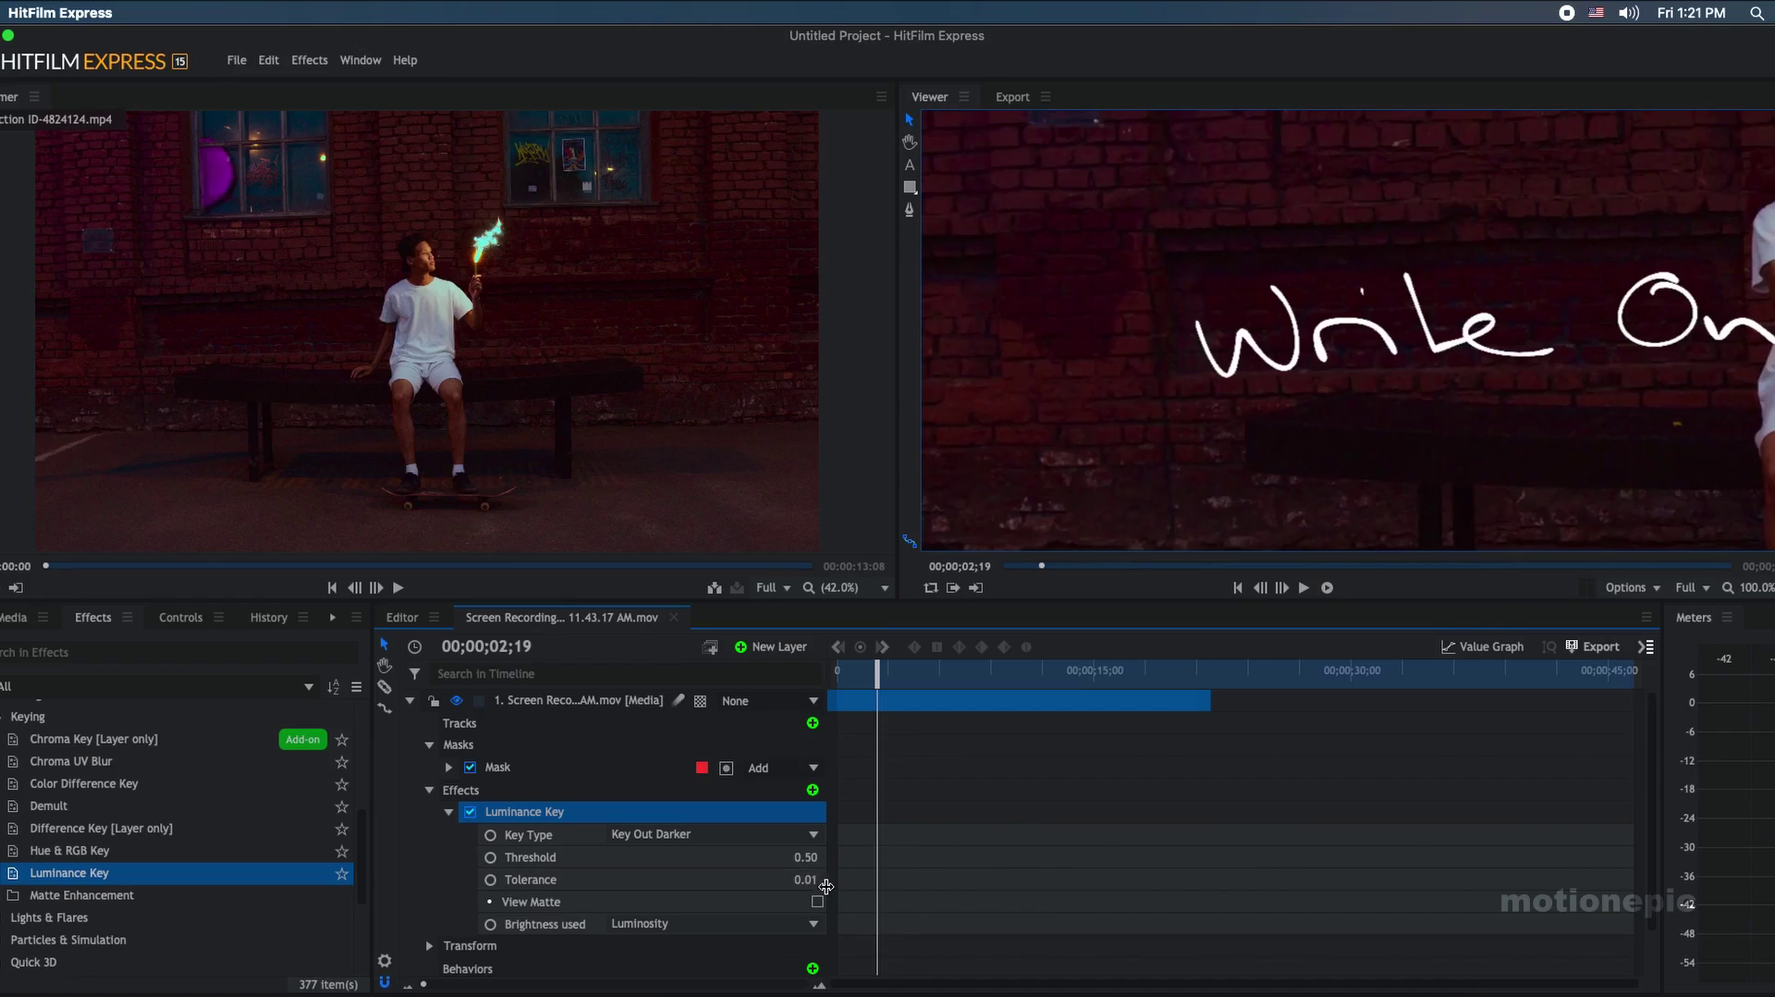
scroll(1324, 310, up, 3)
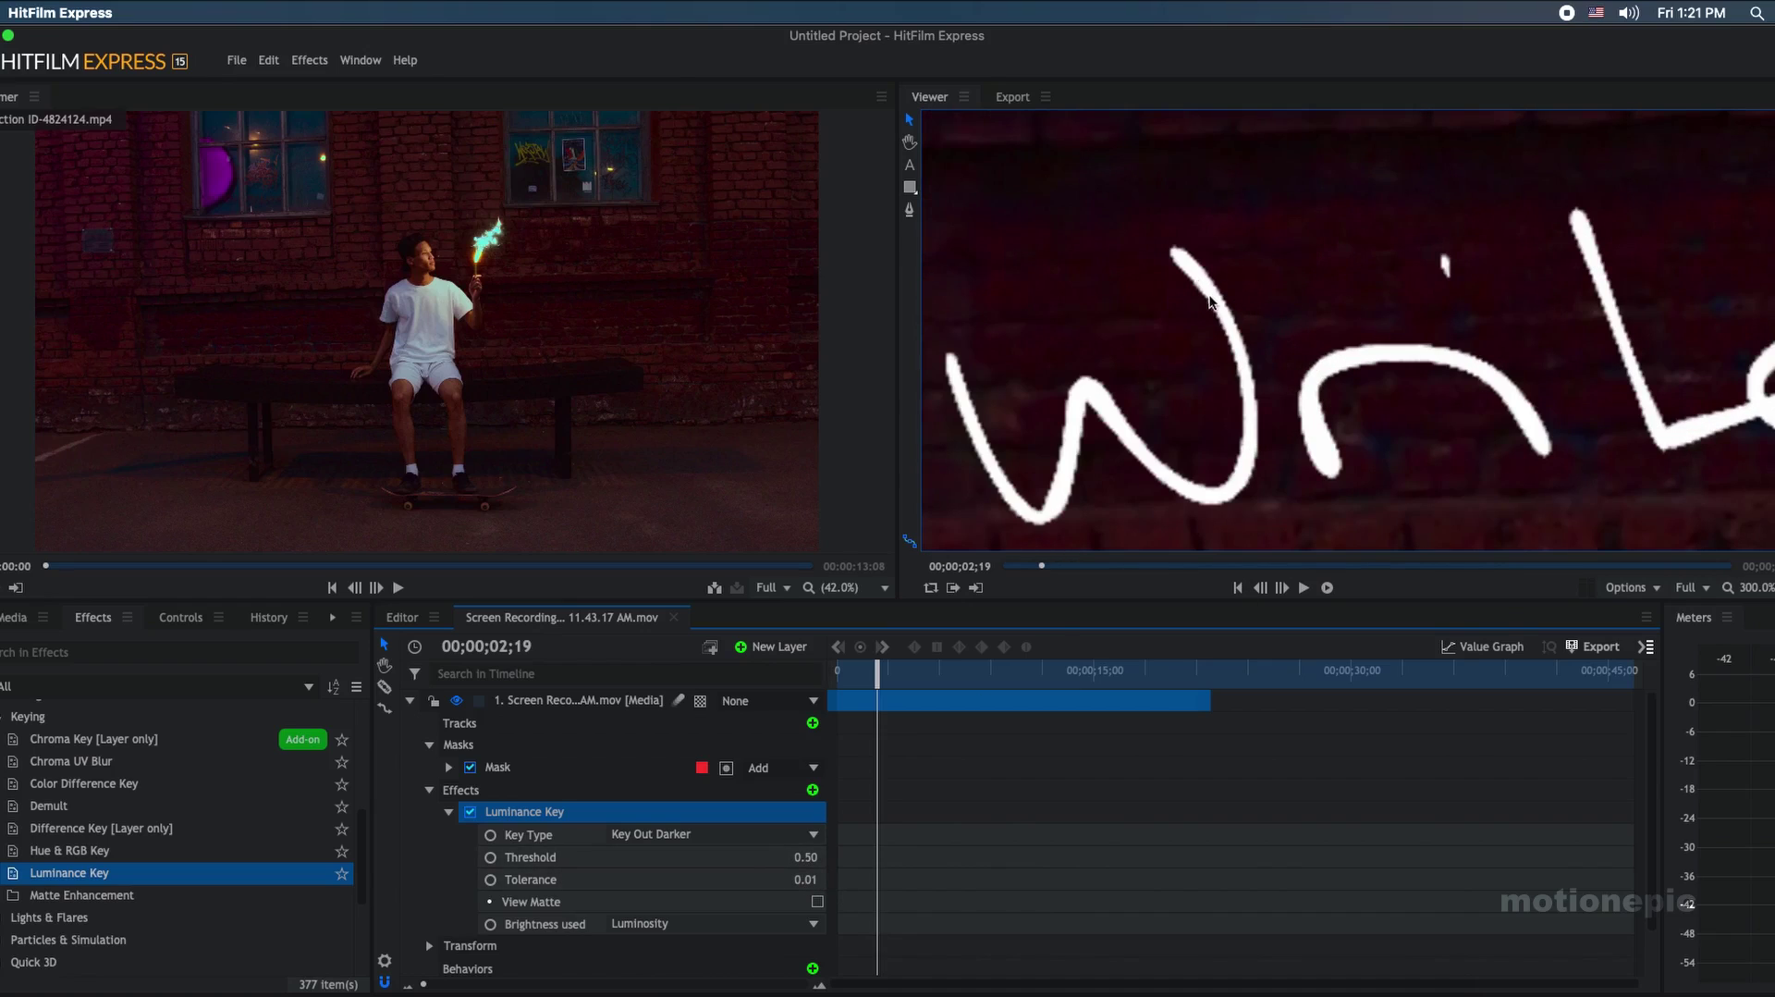
scroll(991, 358, down, 4)
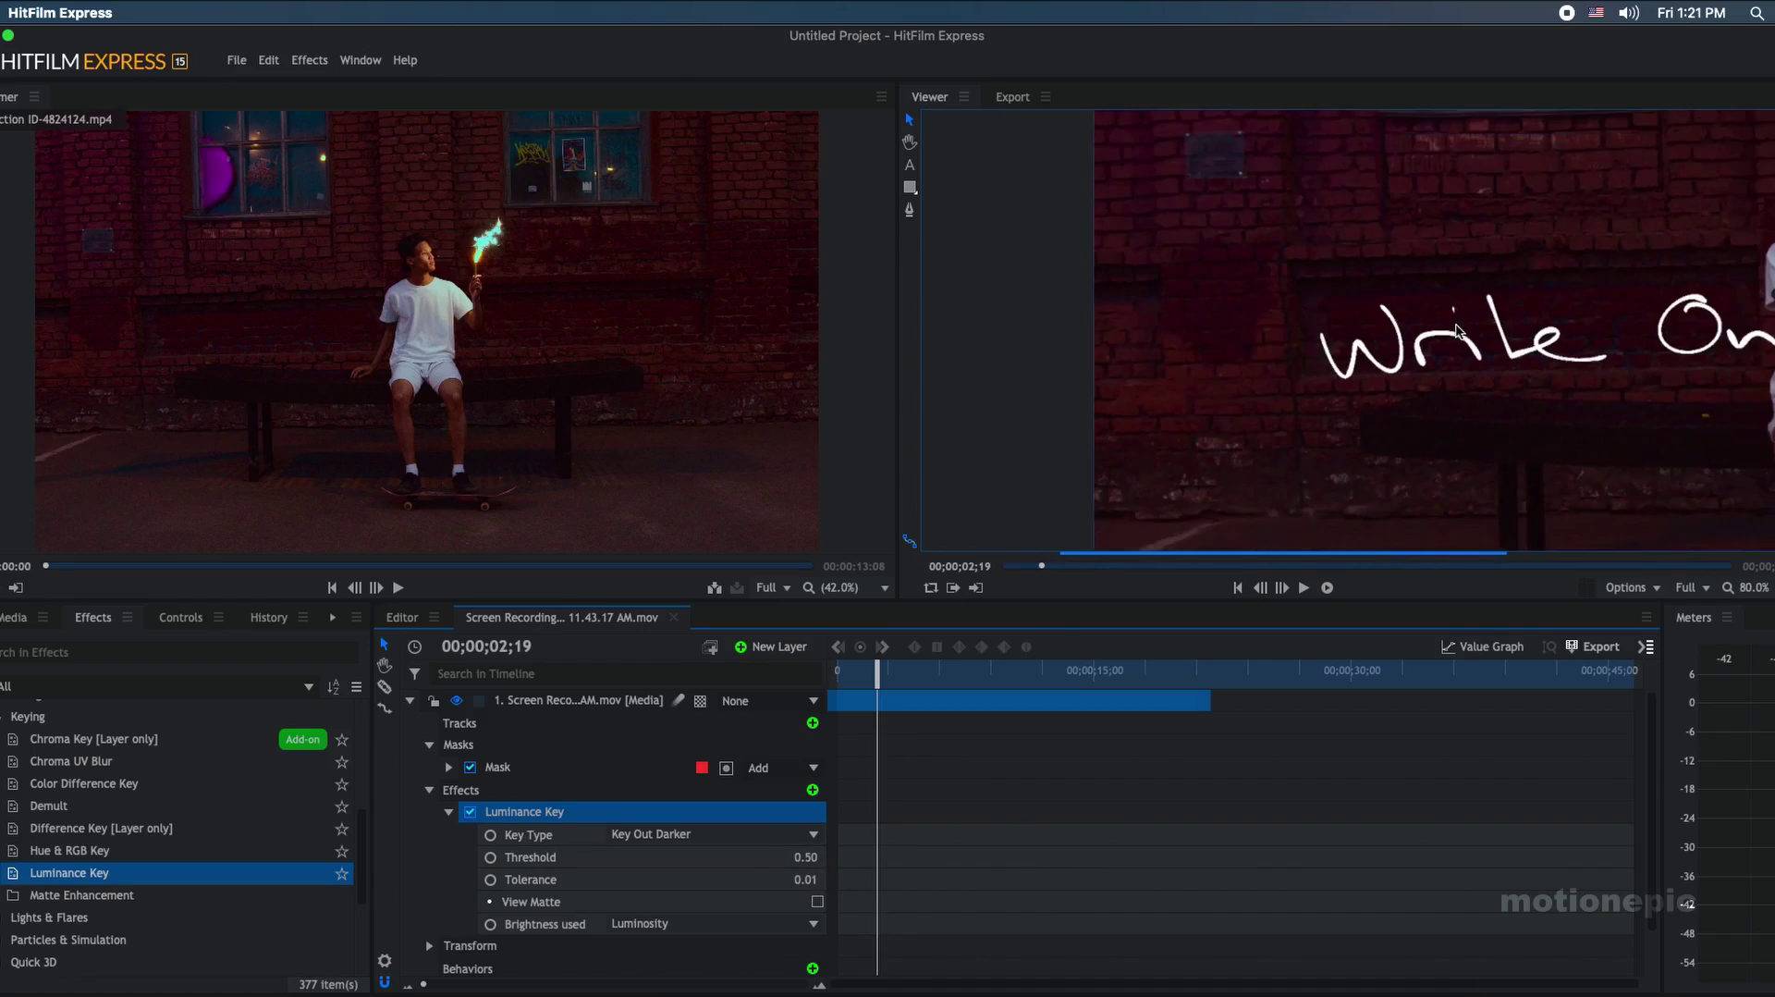
click(449, 812)
click(410, 700)
click(875, 670)
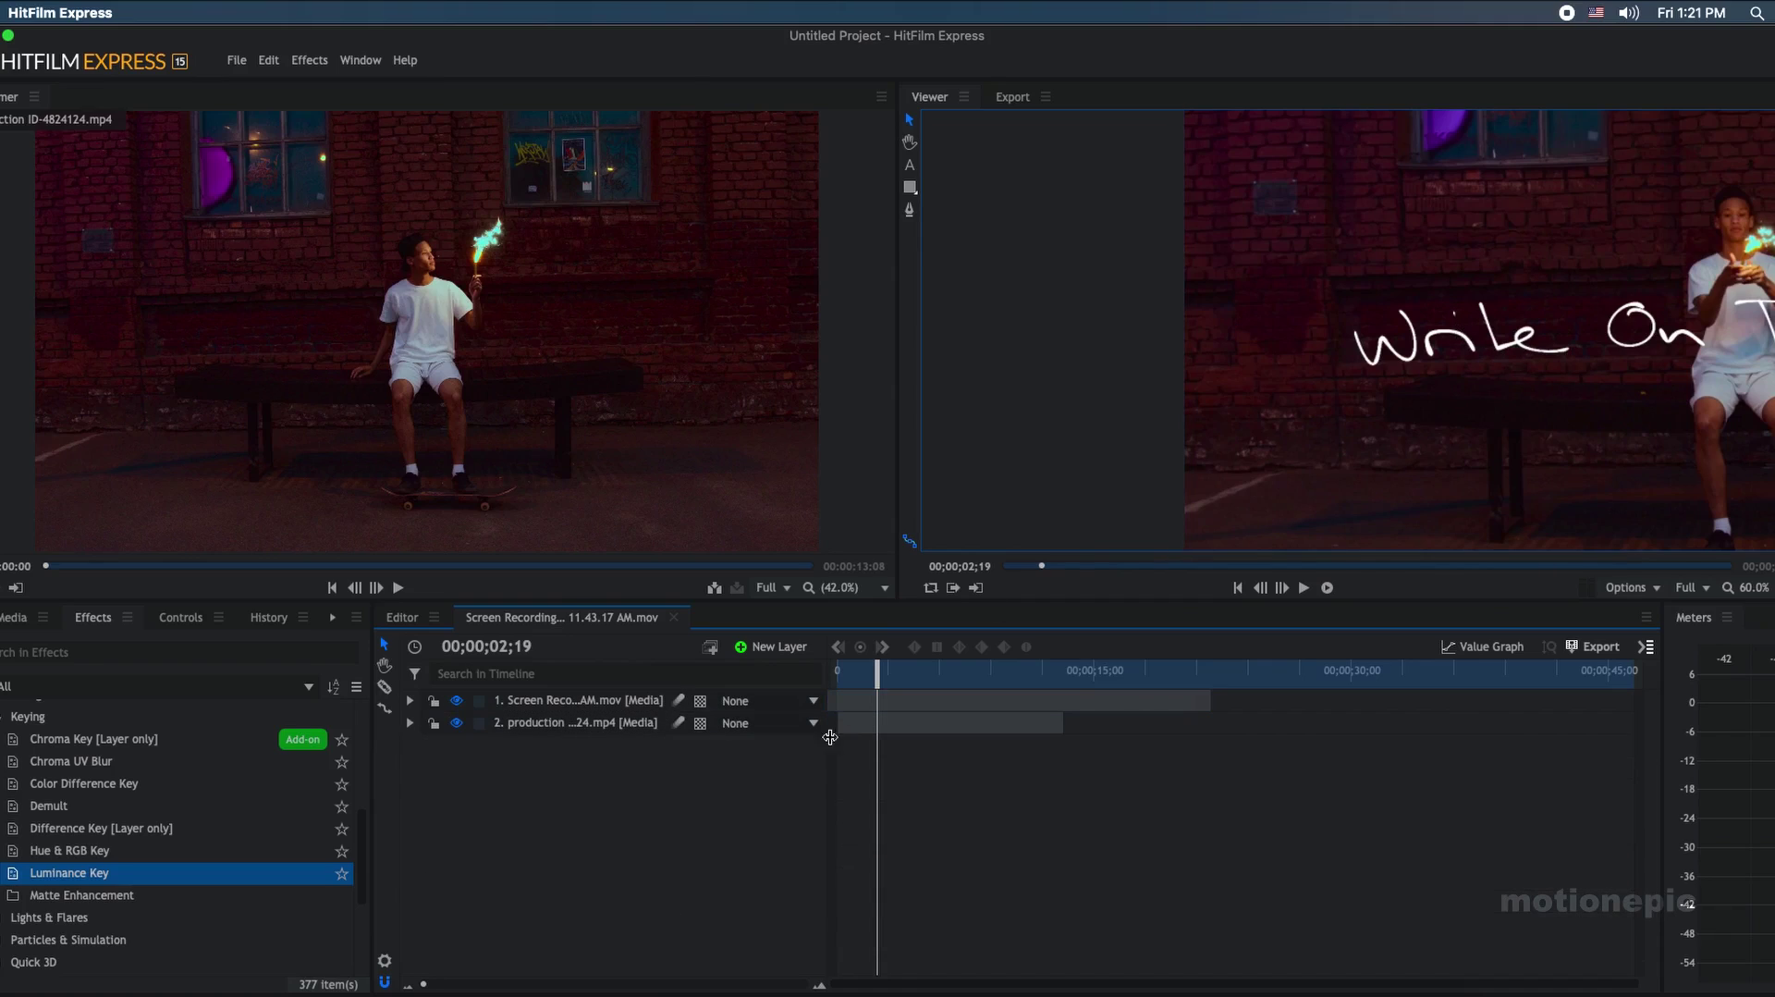
- Play the composite from the start of the timeline, then pause
key(Home)
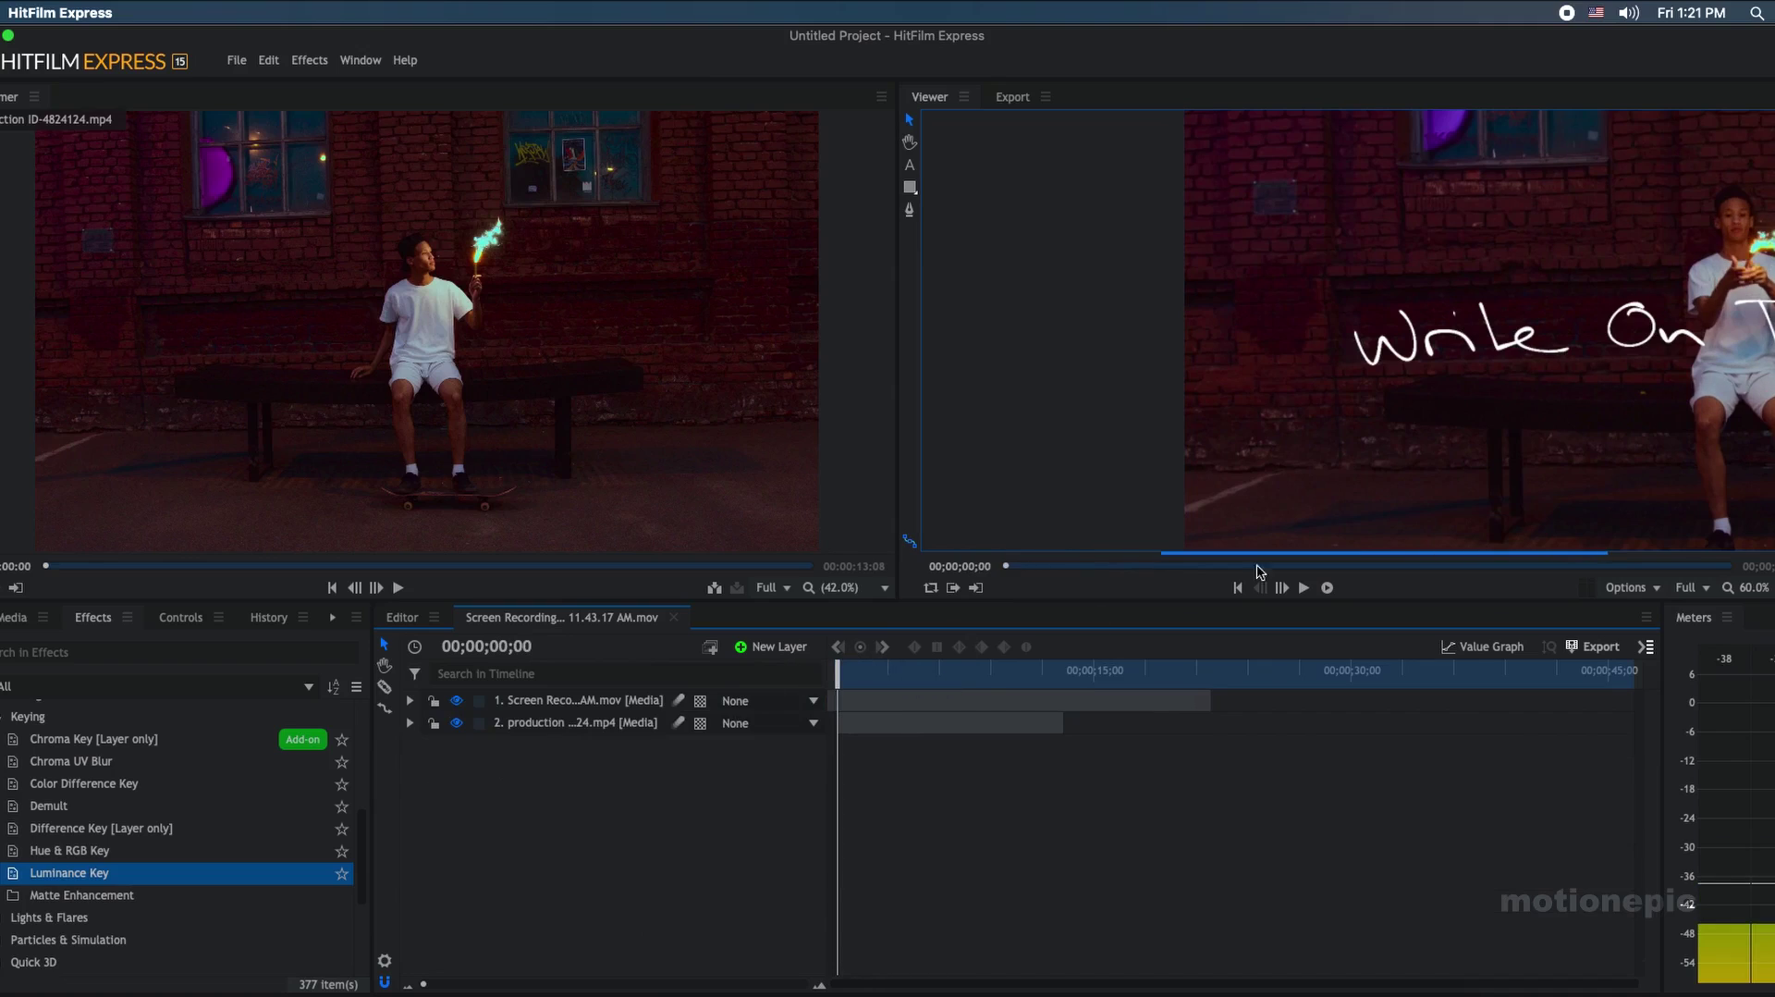
drag(1302, 364, 1263, 361)
scroll(1263, 362, down, 1)
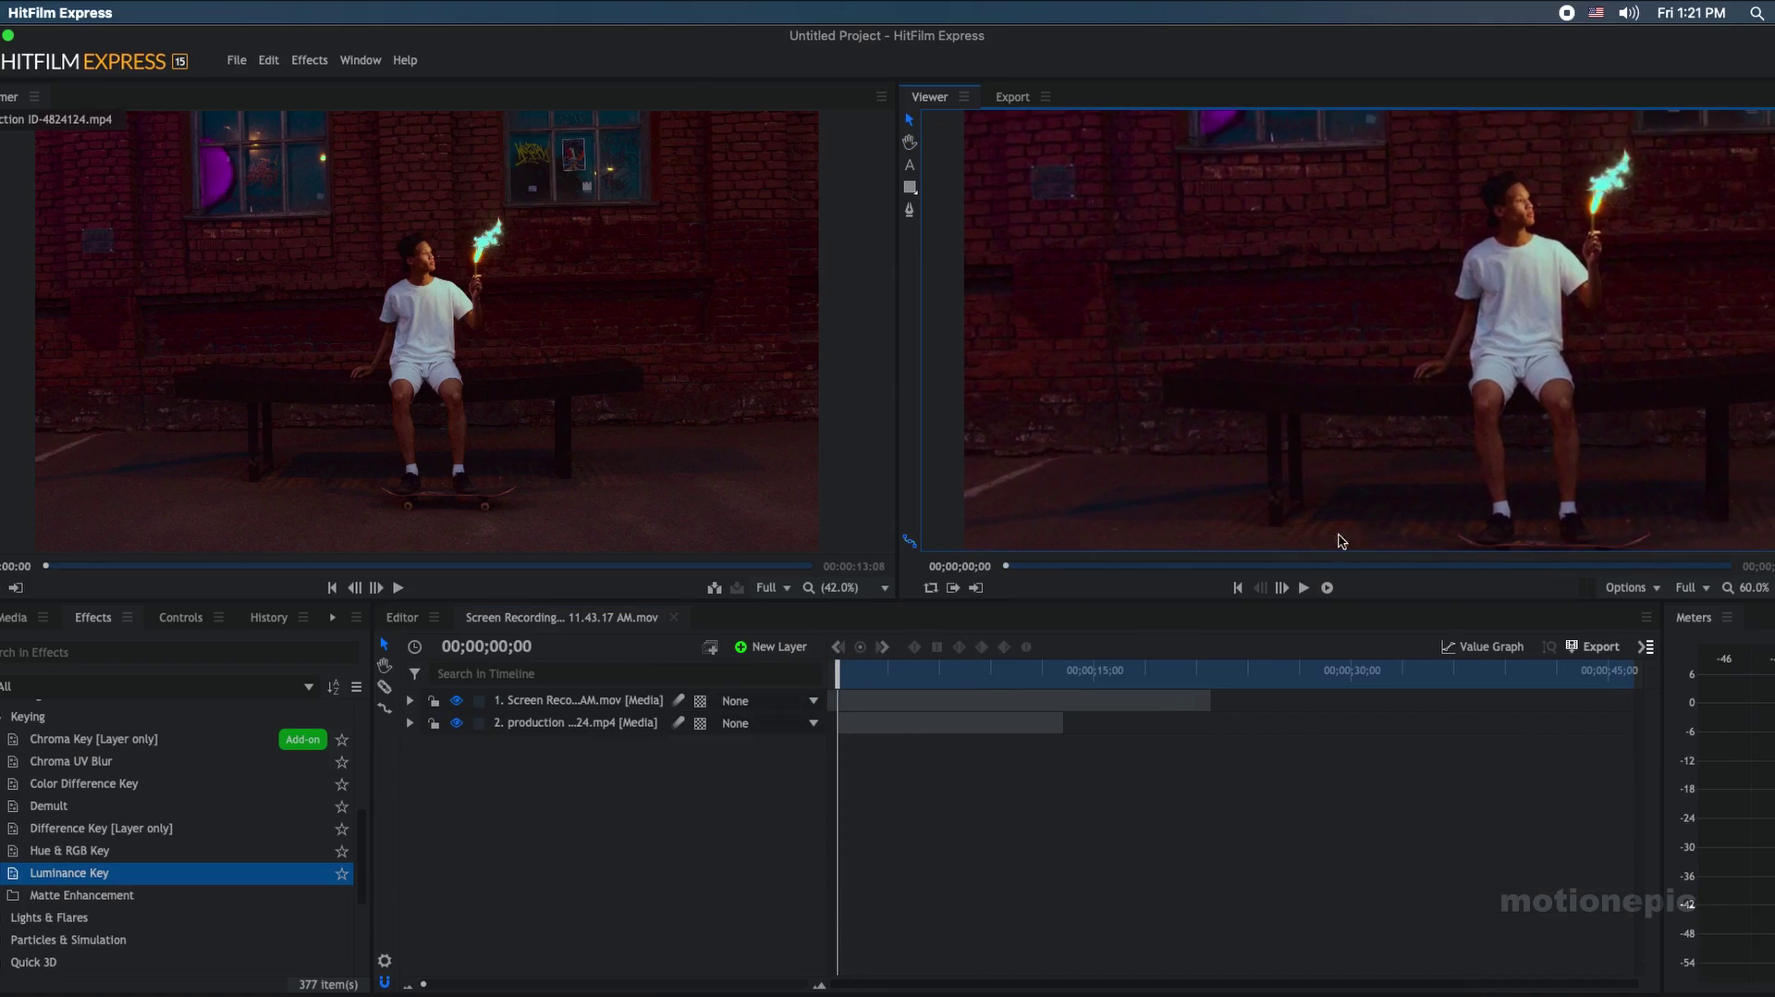
key(v)
click(1304, 588)
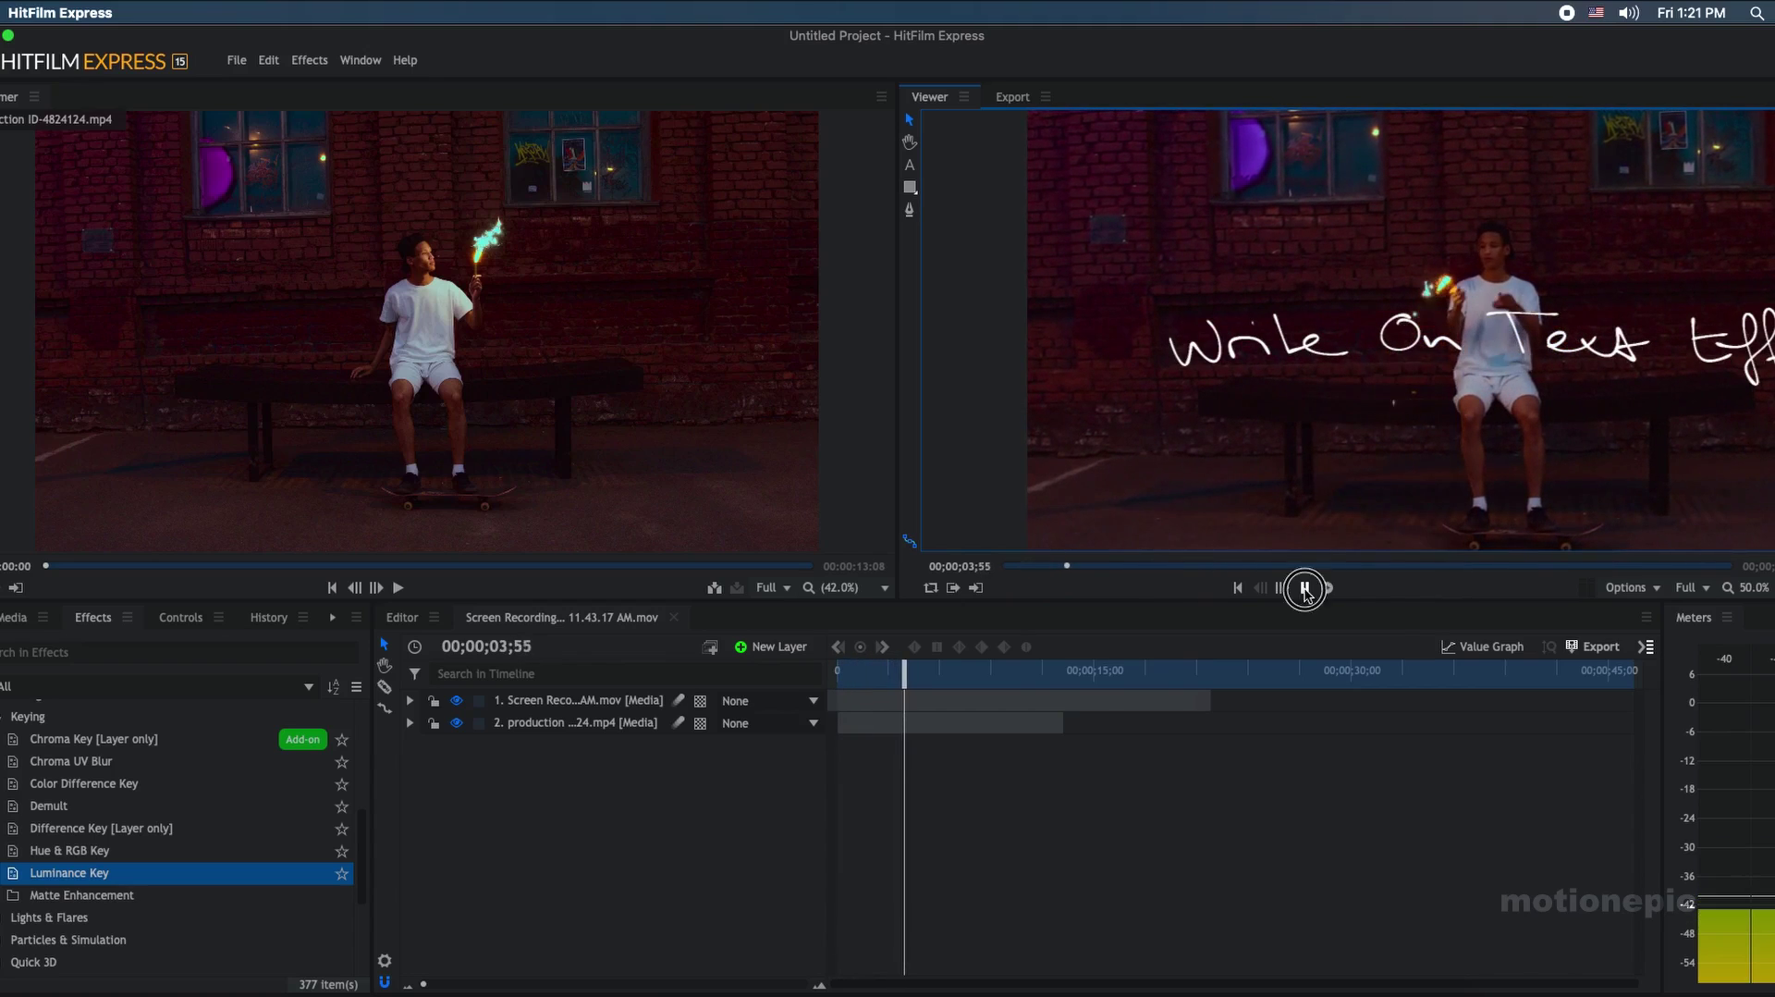
click(1304, 588)
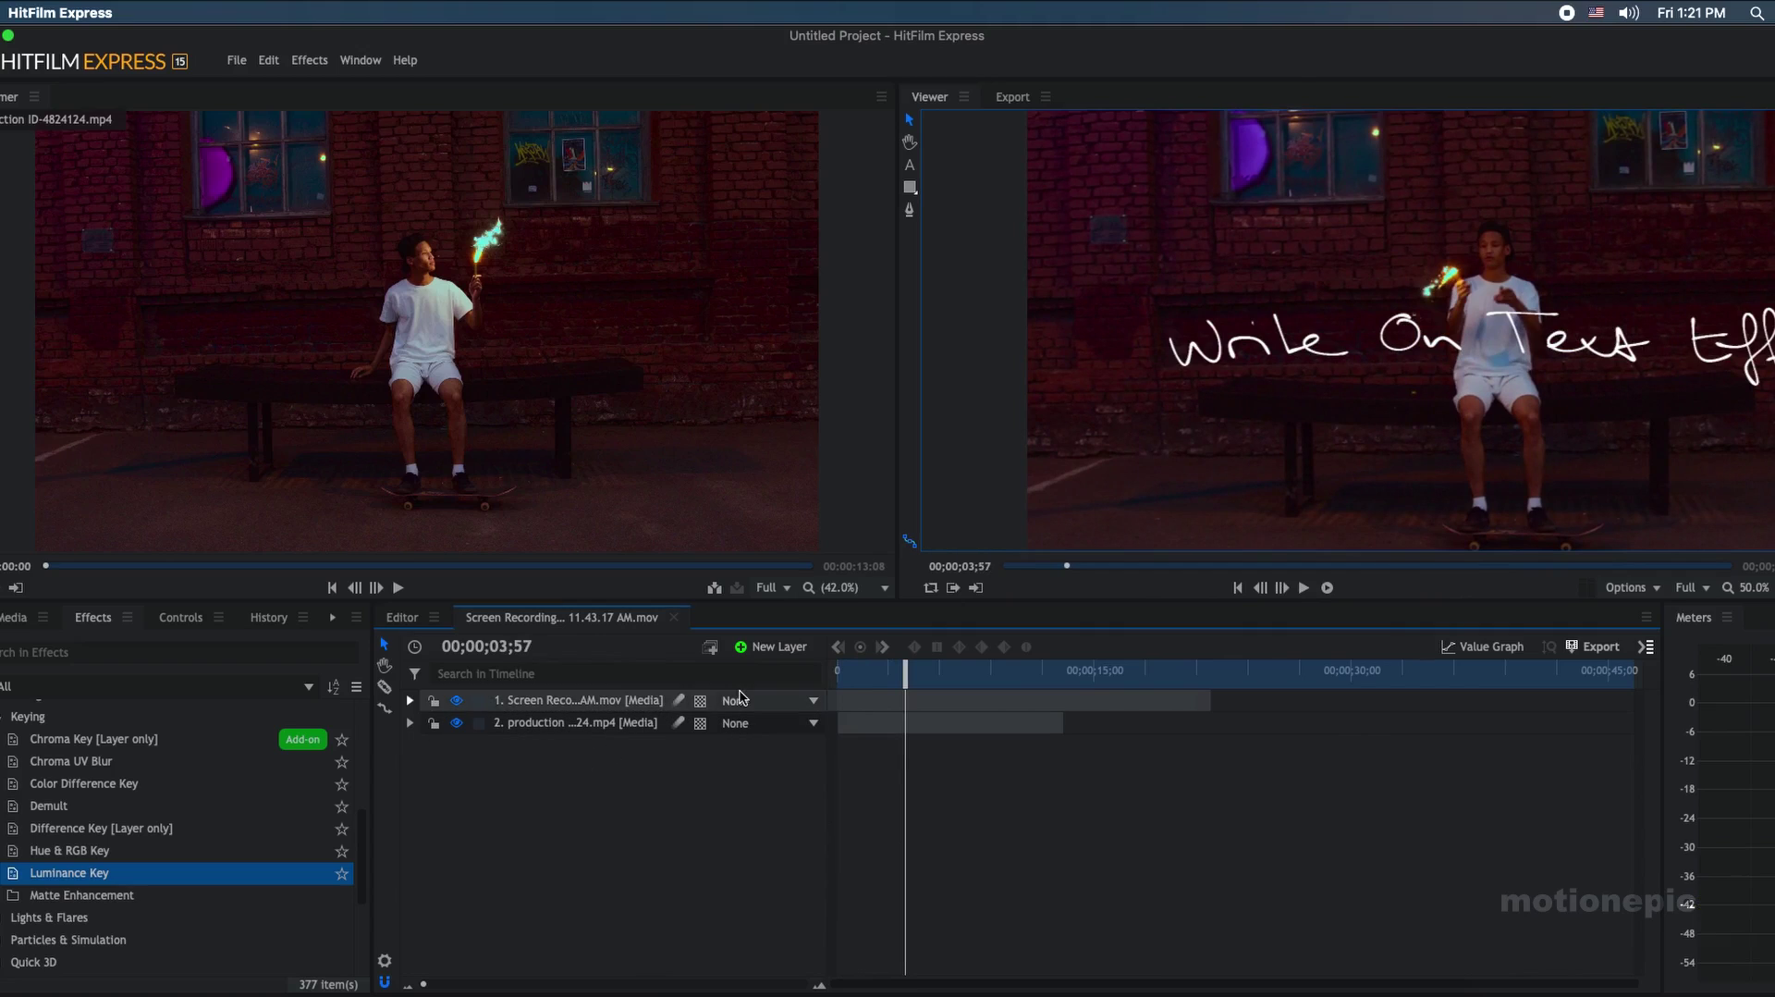
- Pan the Viewer to frame the handwriting and replay from about 02;02
key(h)
drag(1366, 364, 1260, 346)
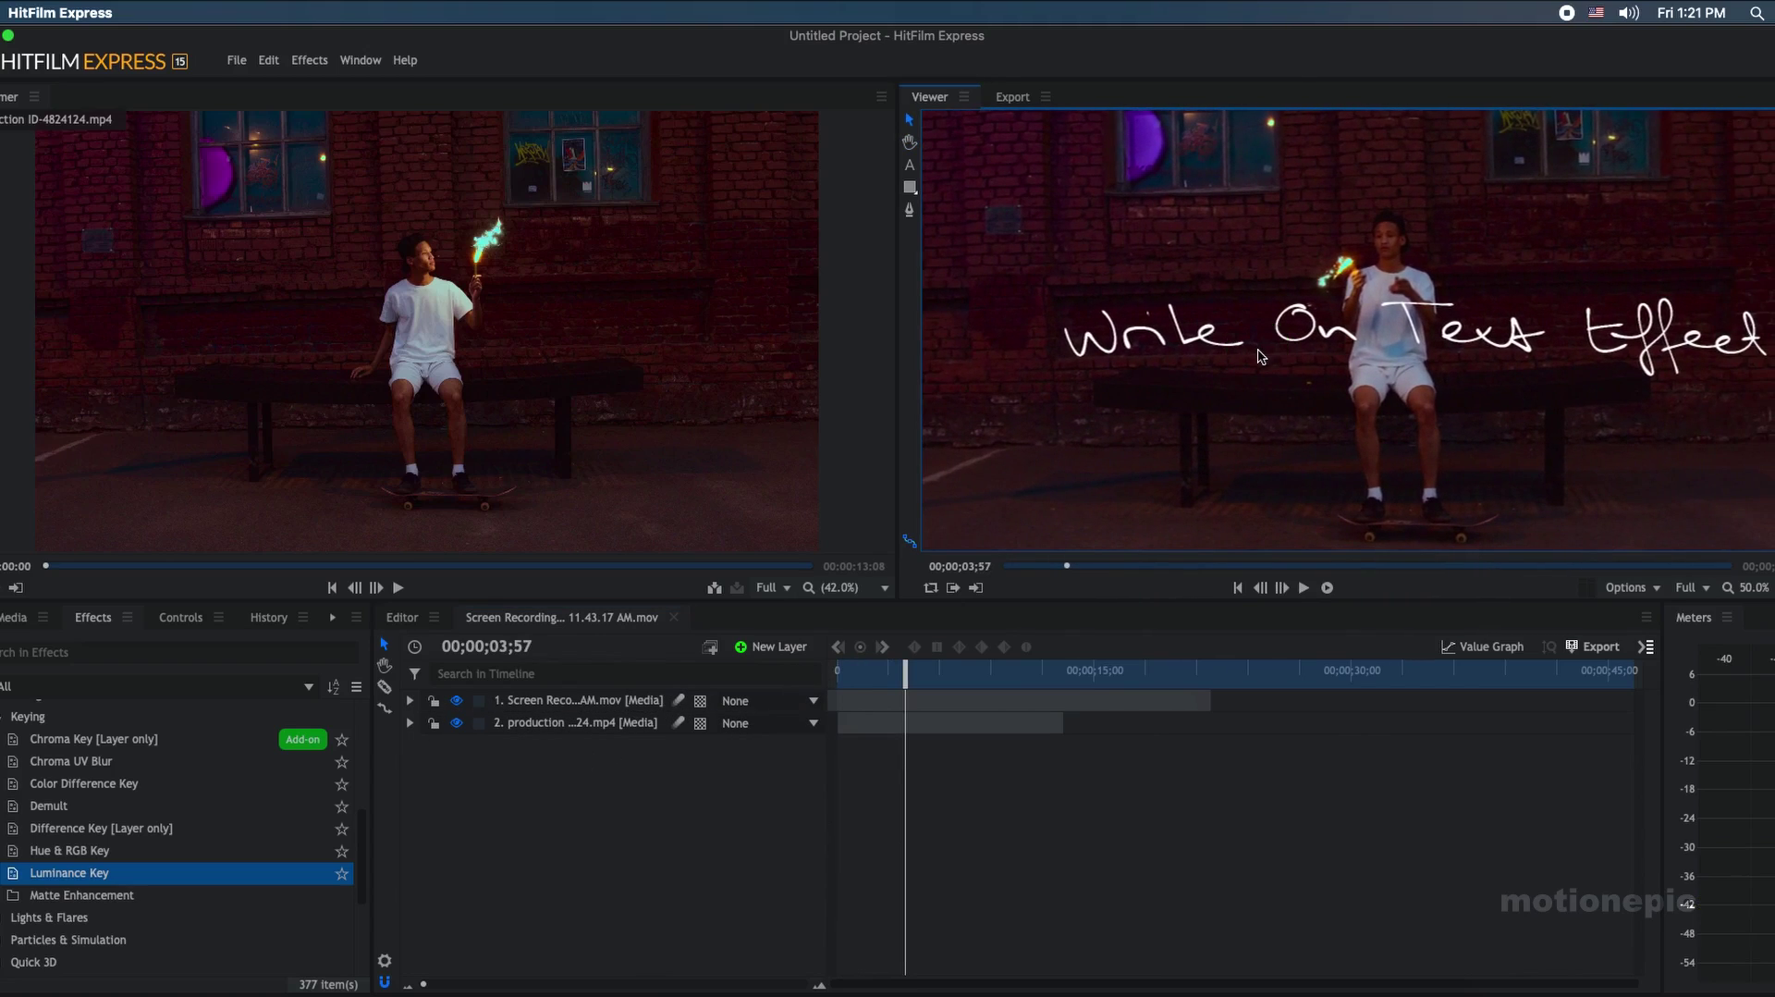
scroll(1260, 356, down, 3)
scroll(1089, 359, up, 3)
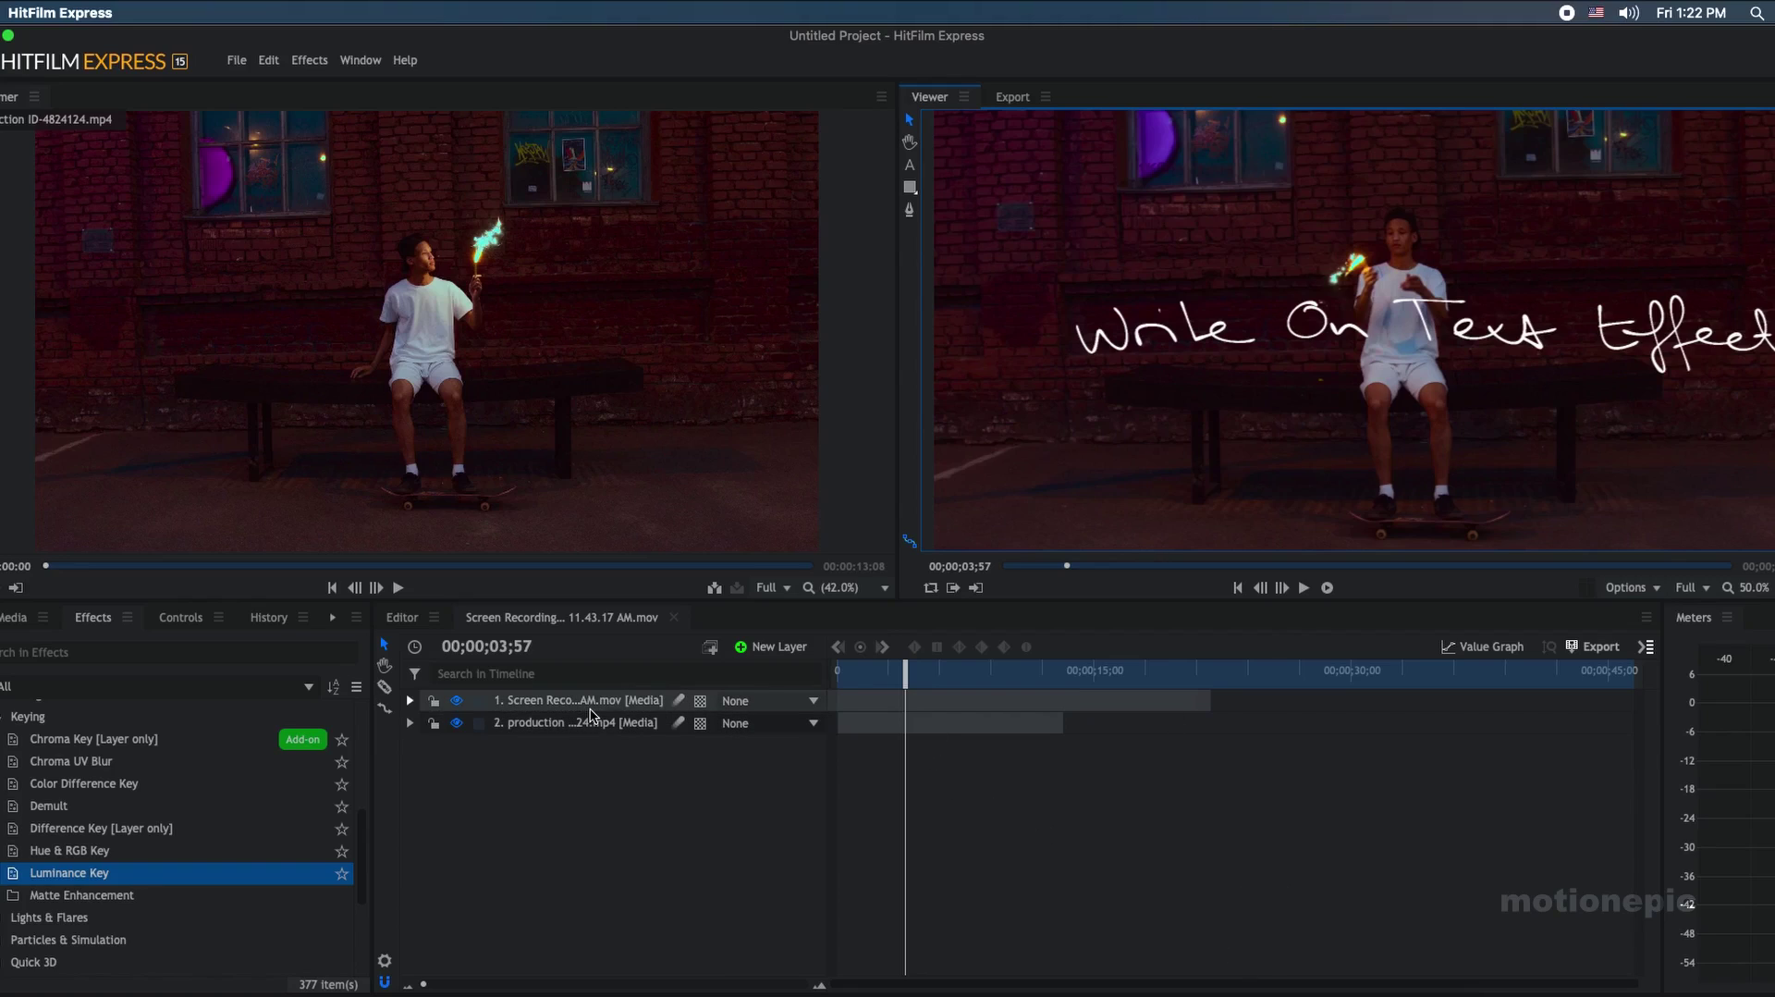
scroll(1470, 377, down, 2)
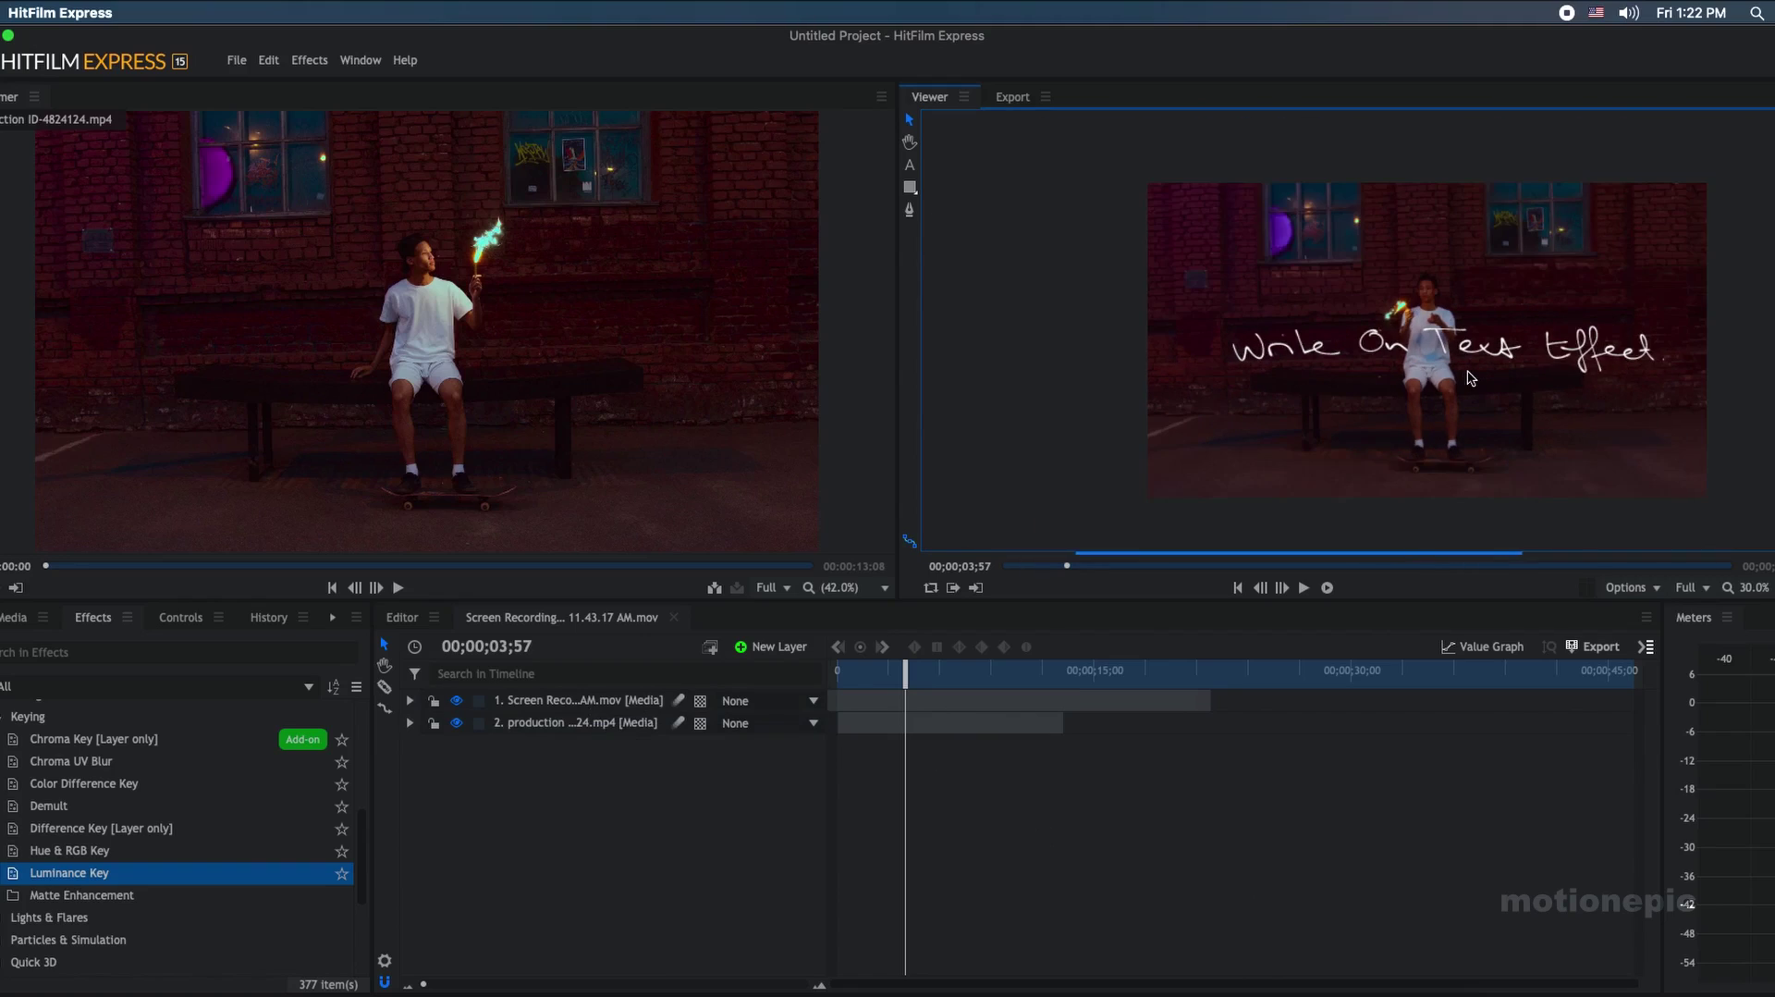
scroll(1470, 377, up, 2)
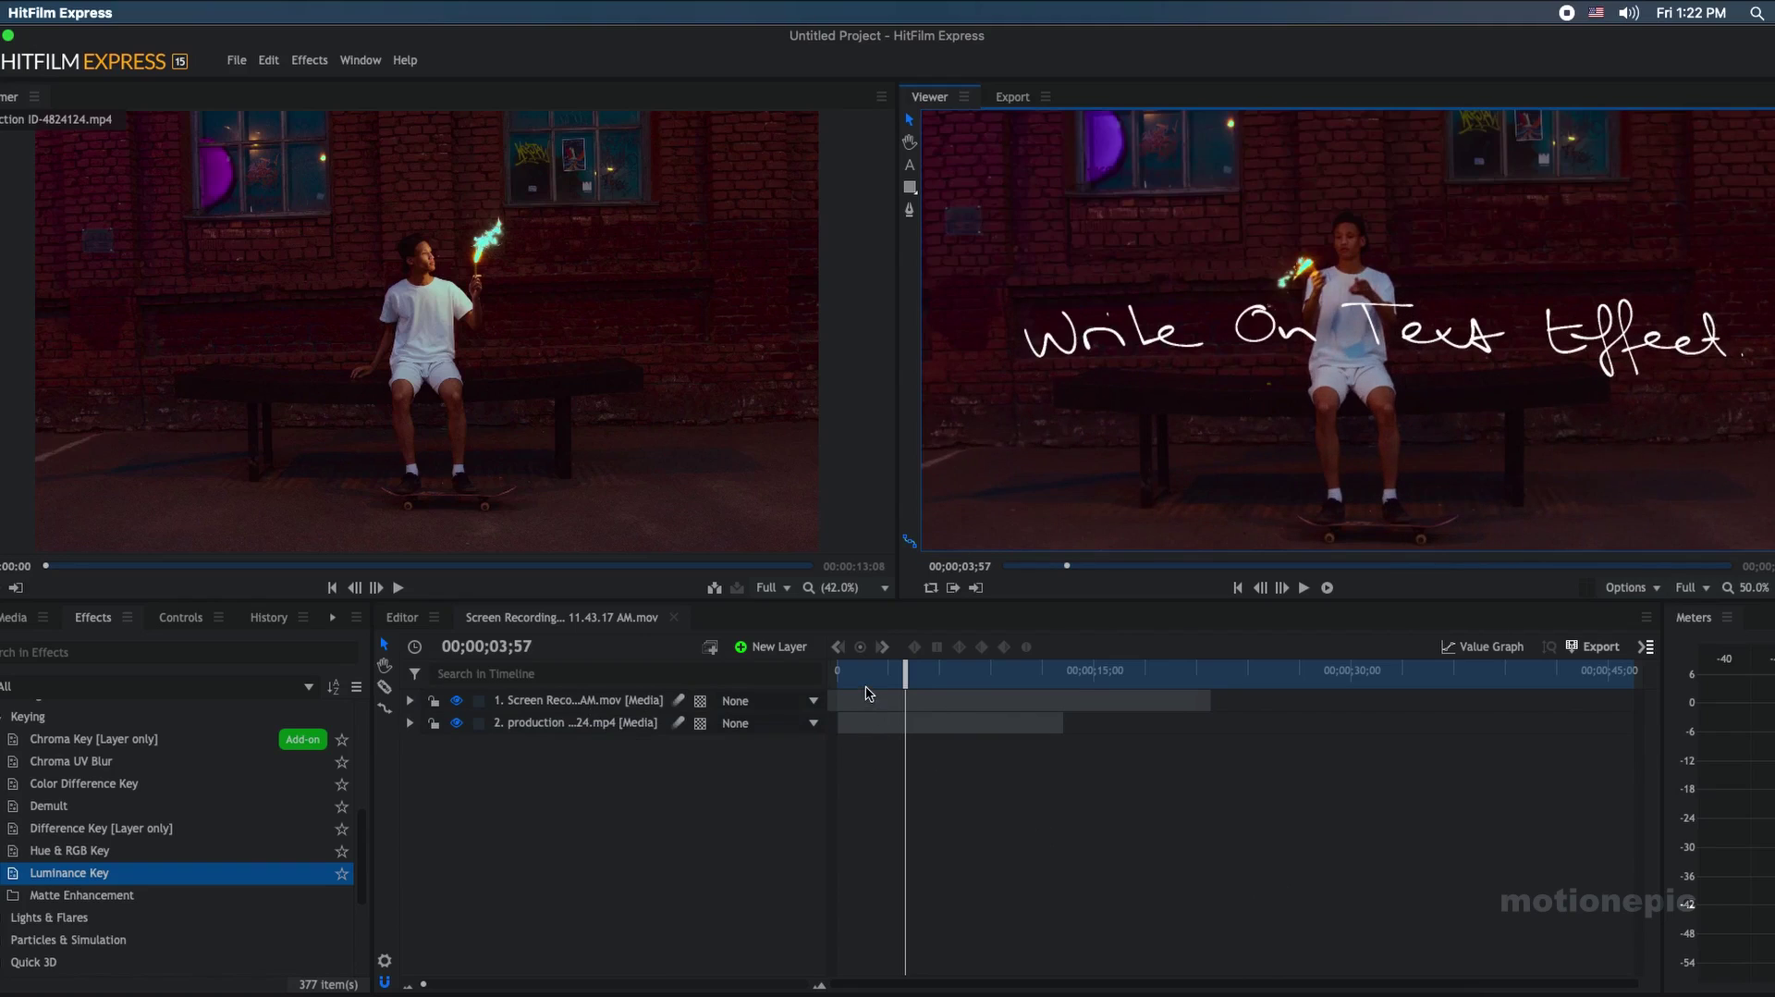
drag(879, 681, 859, 682)
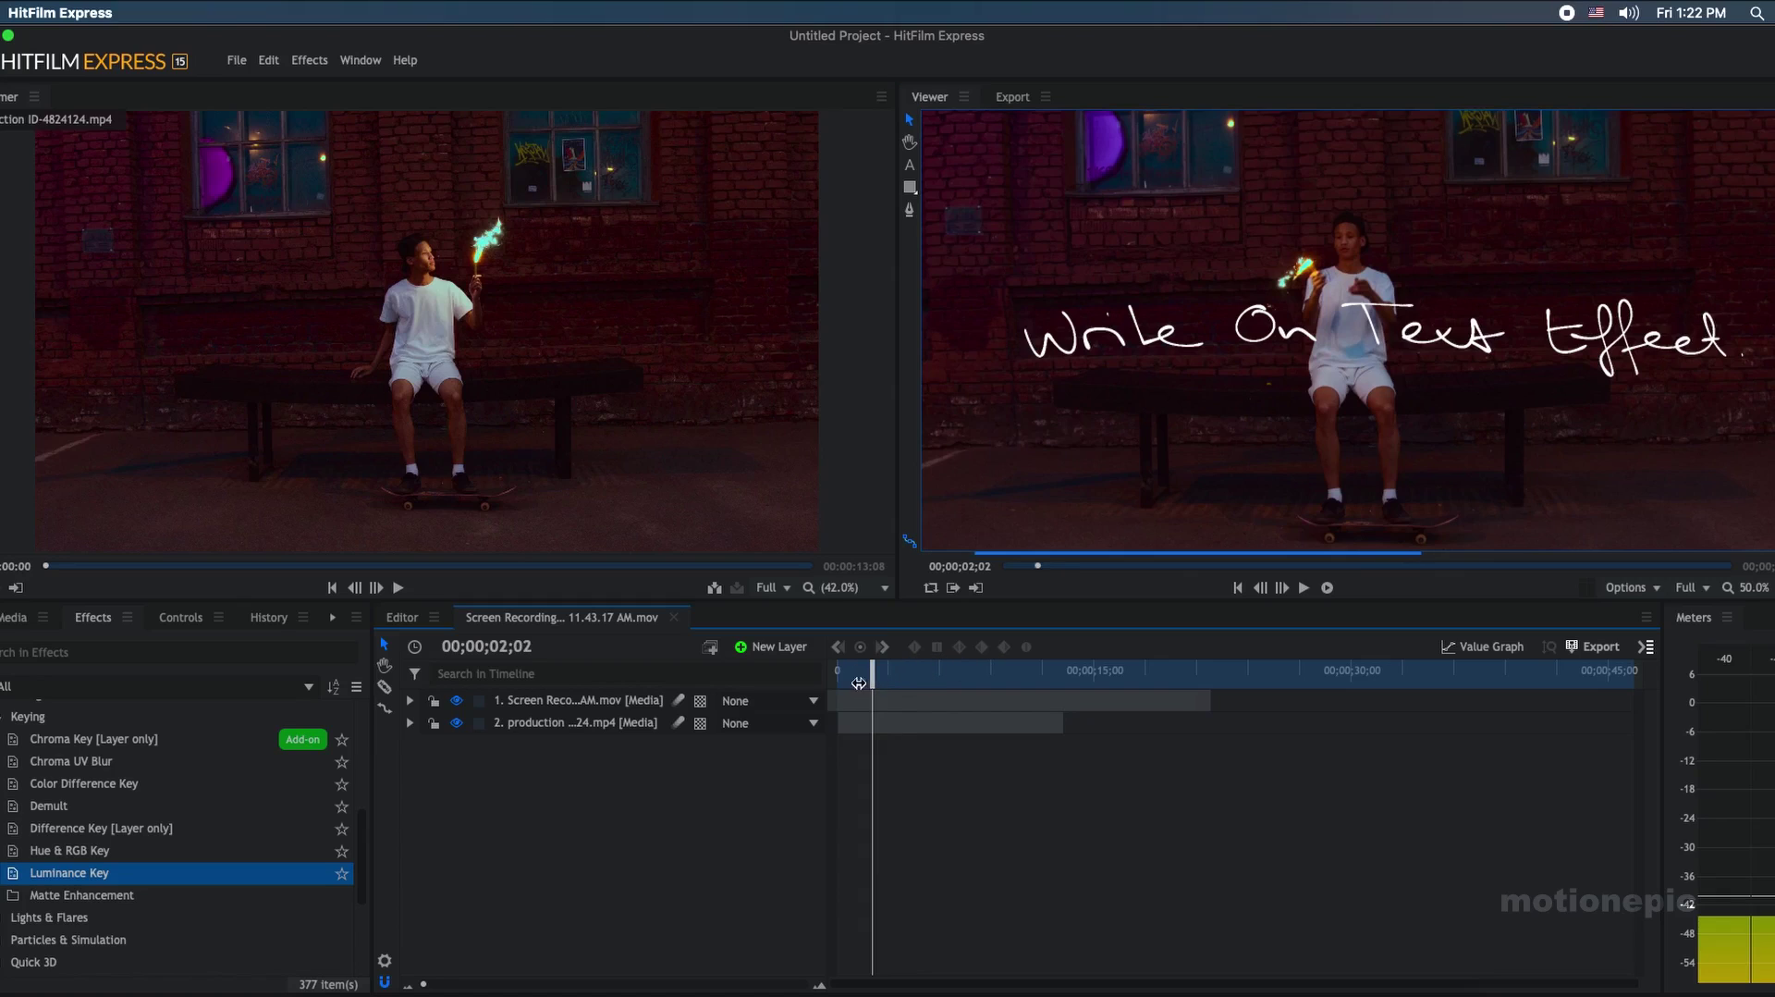
click(1303, 589)
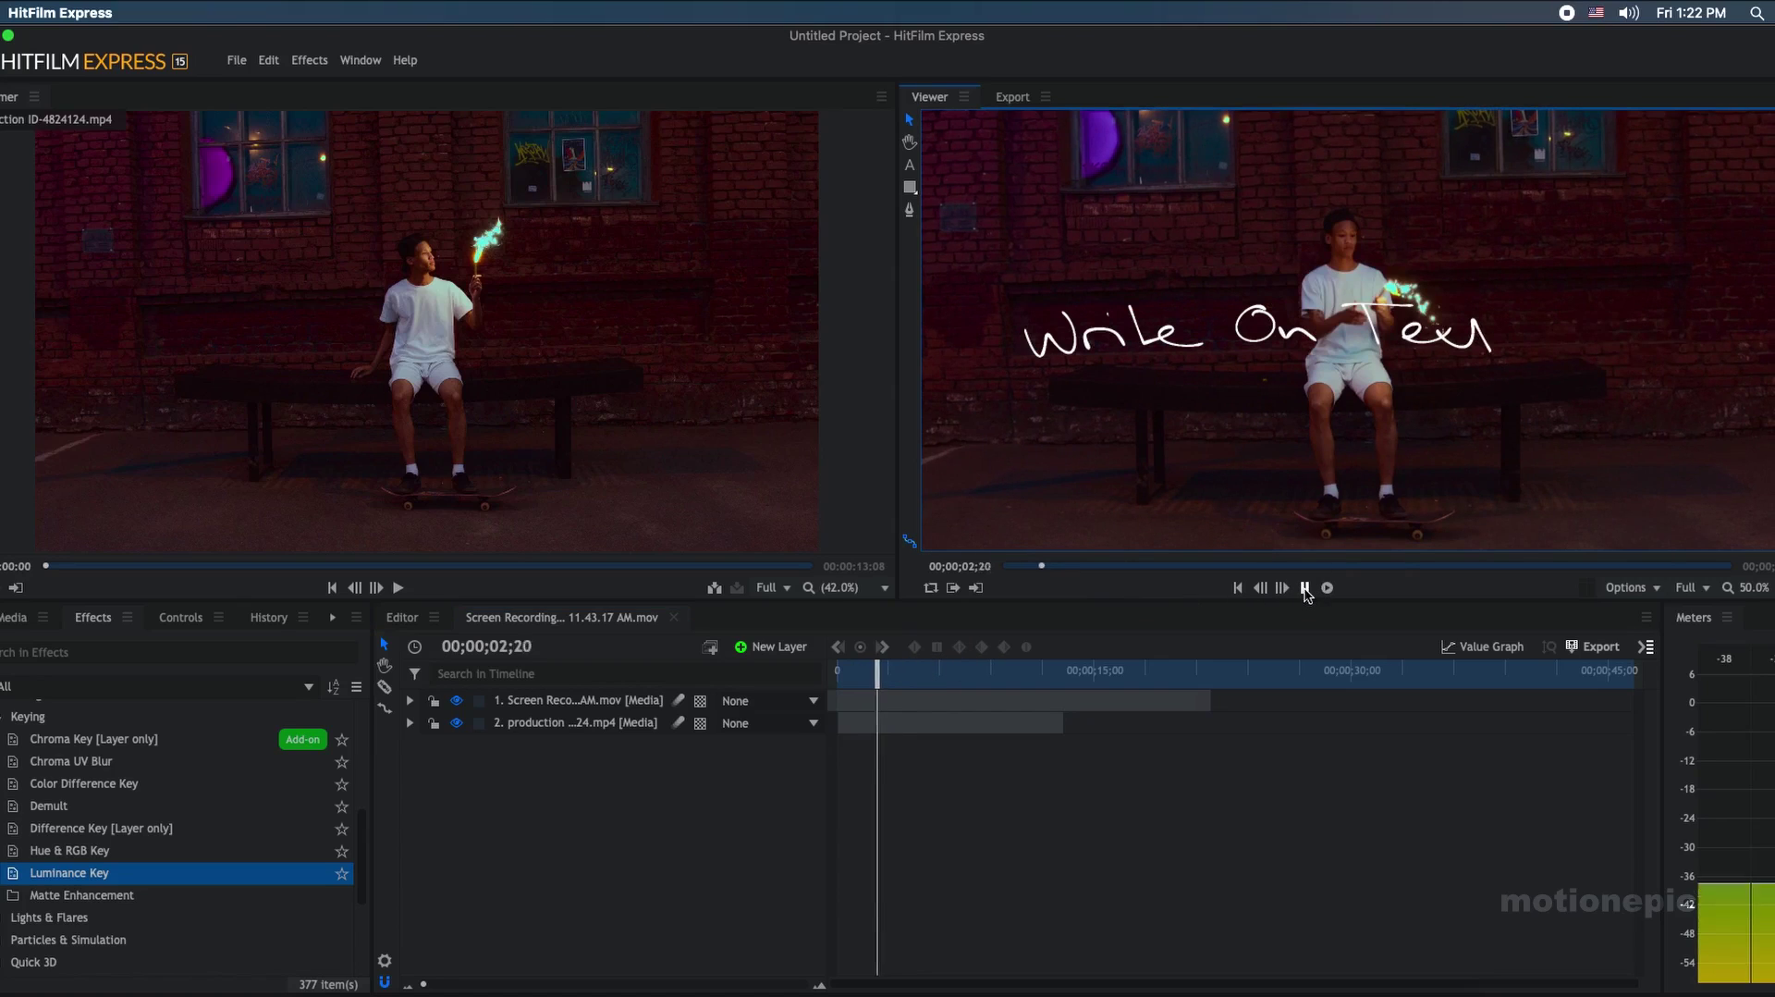